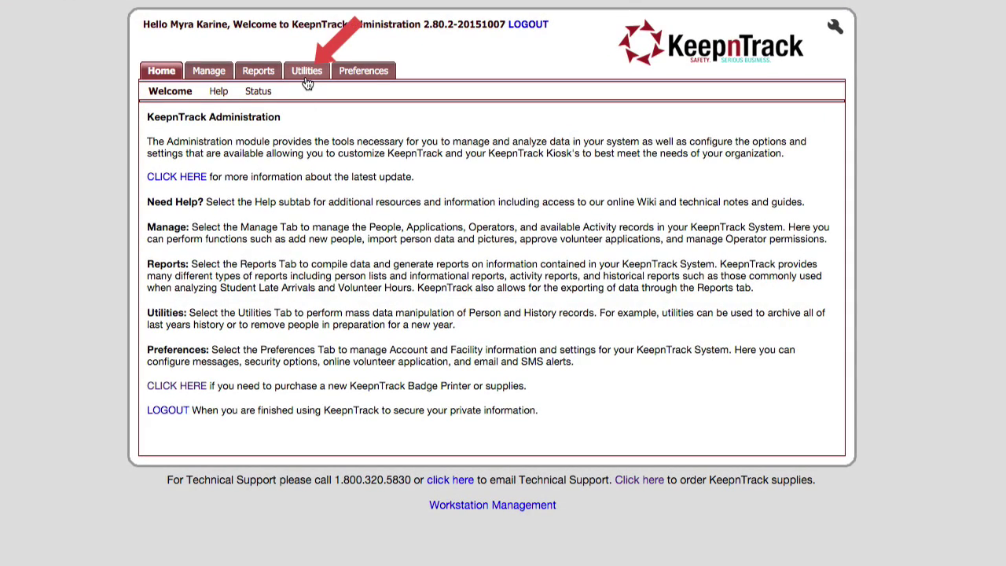
- Go to Utilities and load the Person Import page for the People category
left_click(306, 76)
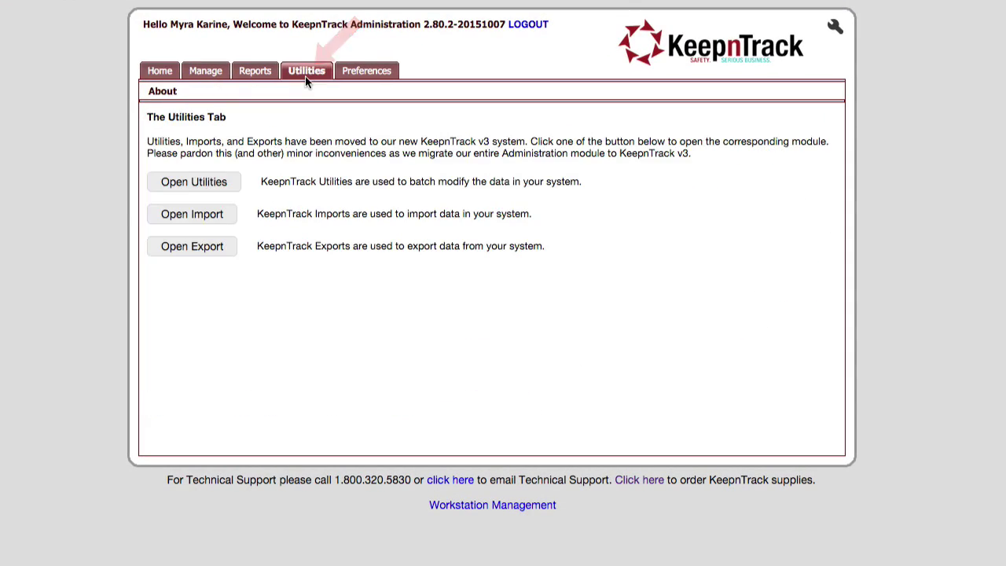
left_click(189, 216)
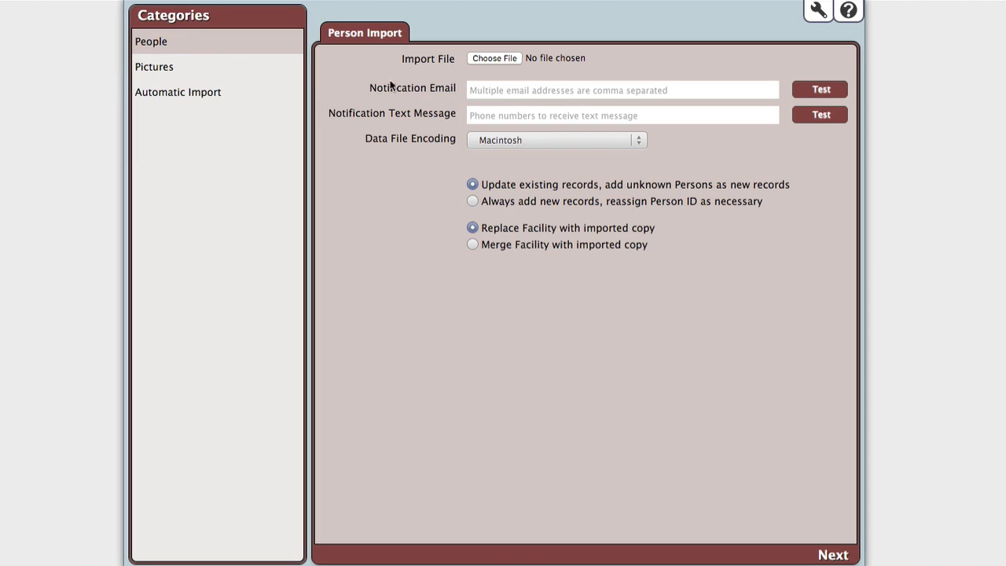
left_click(477, 89)
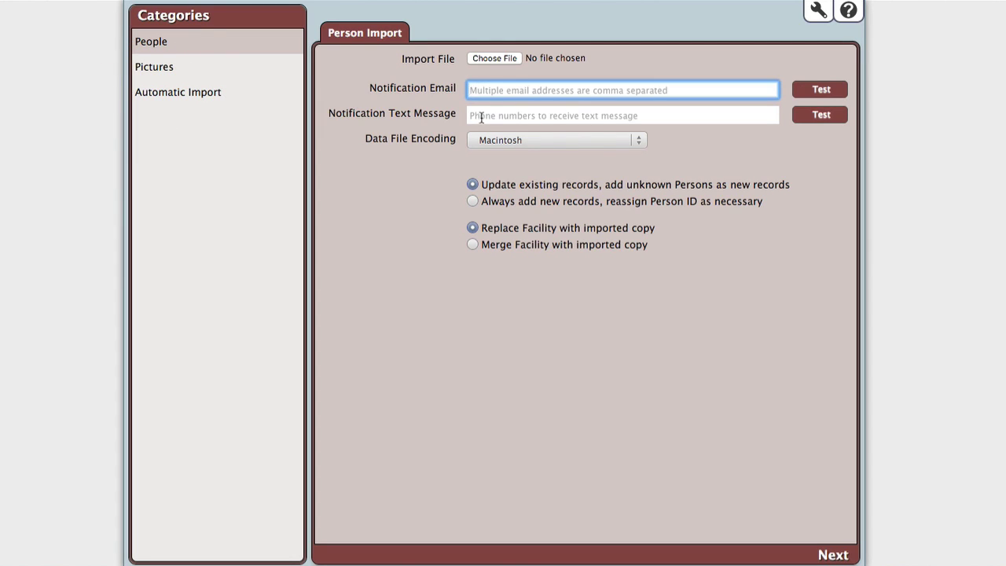
left_click(481, 116)
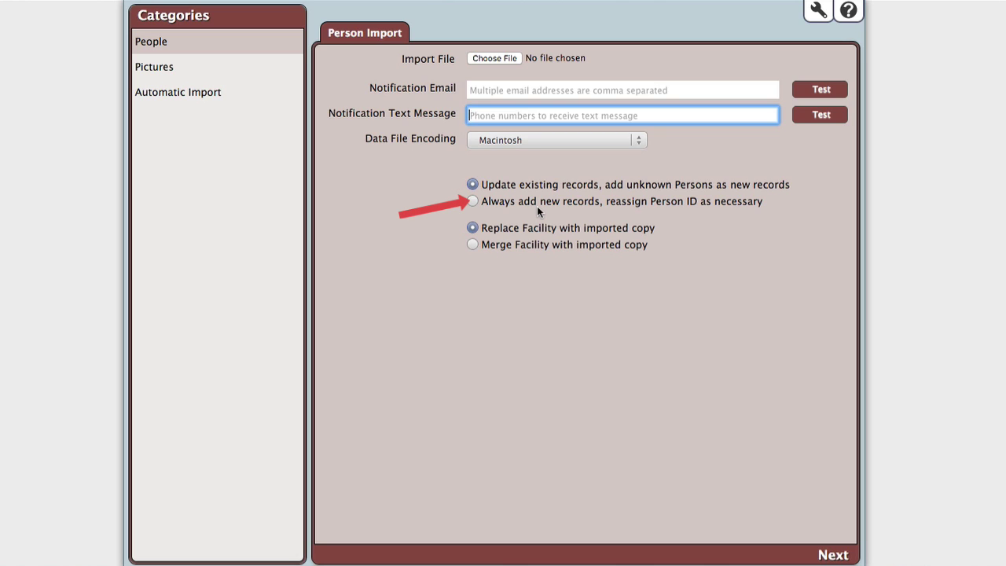
left_click(537, 206)
left_click(531, 185)
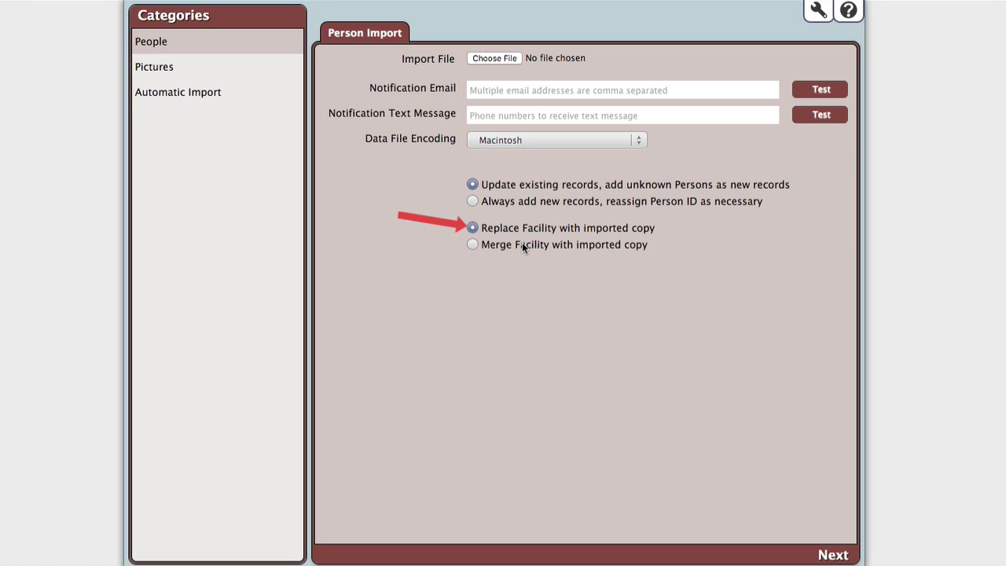
left_click(520, 245)
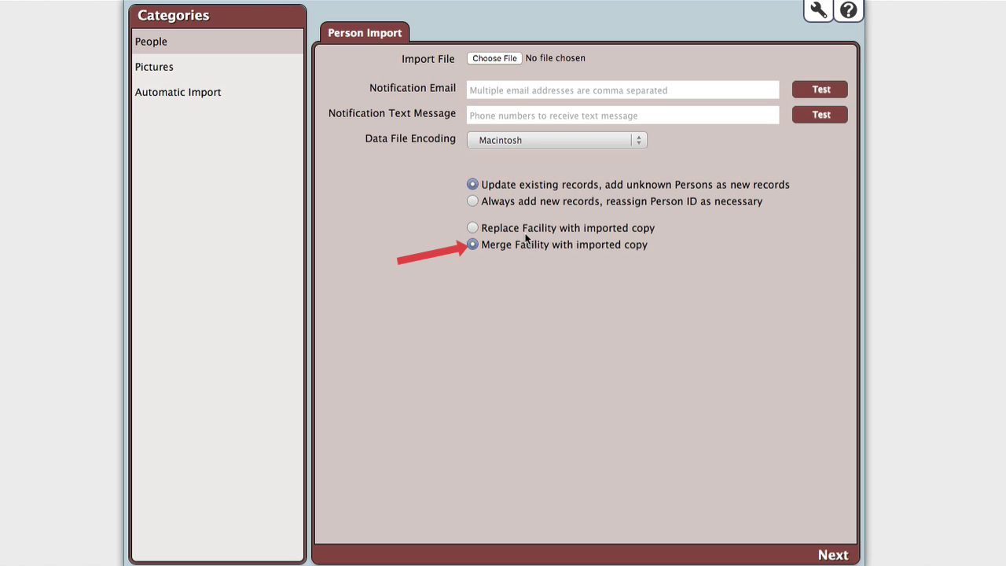
left_click(525, 234)
- Choose KnT Student Import (CSV).csv as the import file and continue to field mapping
left_click(494, 58)
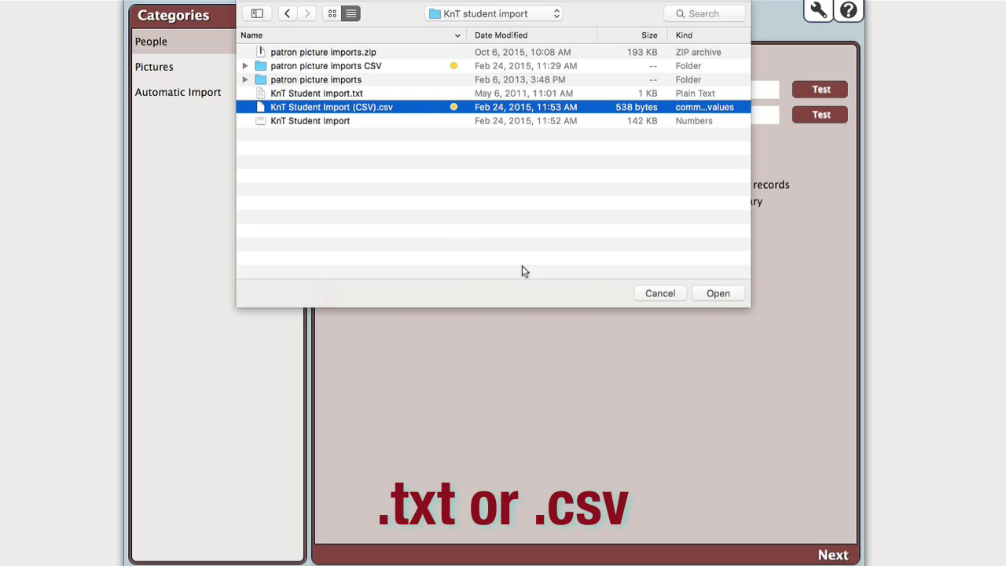
left_click(719, 295)
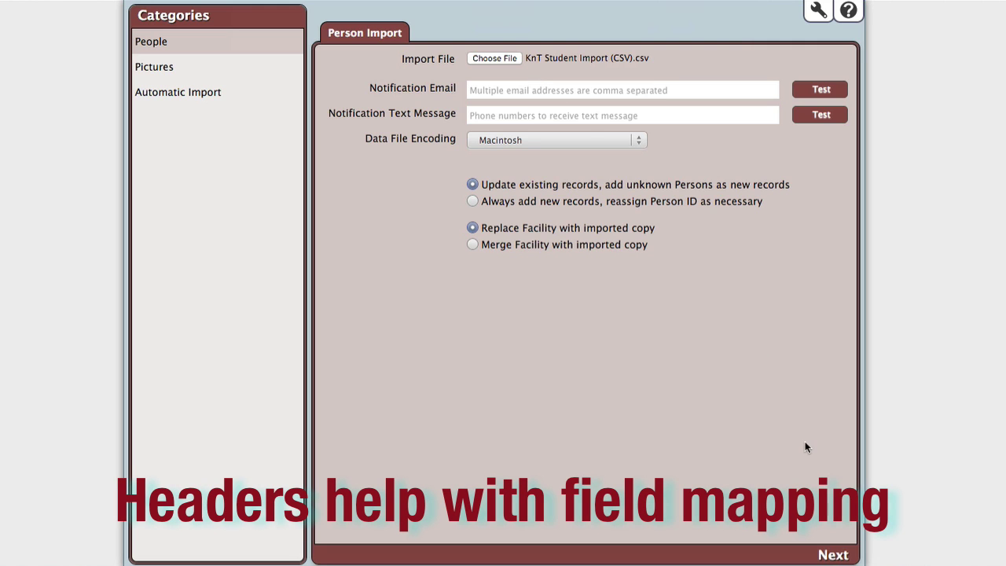
left_click(833, 555)
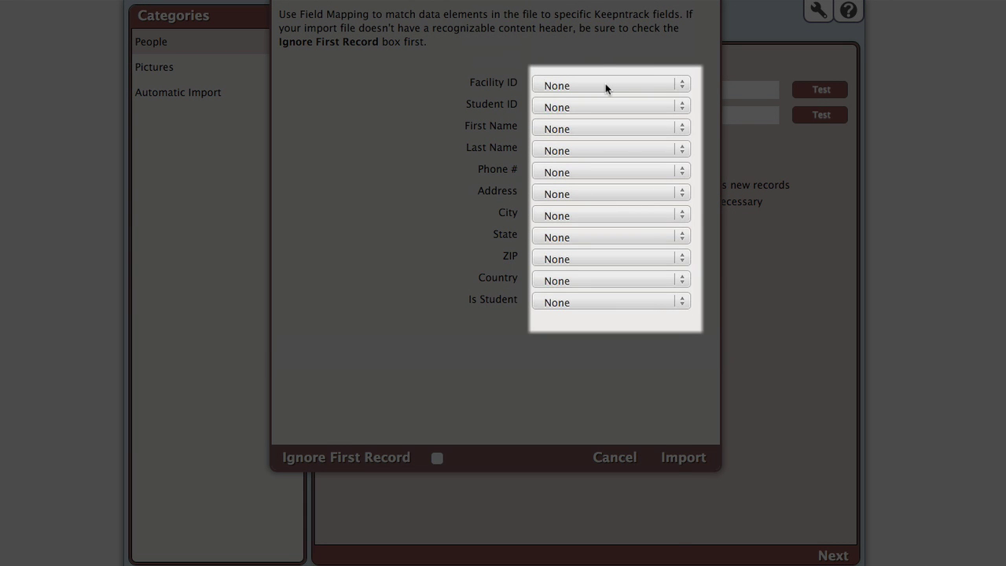
- Map Facility ID to Facility and Is Student to Is Student, ignore the header row, and import
left_click(604, 83)
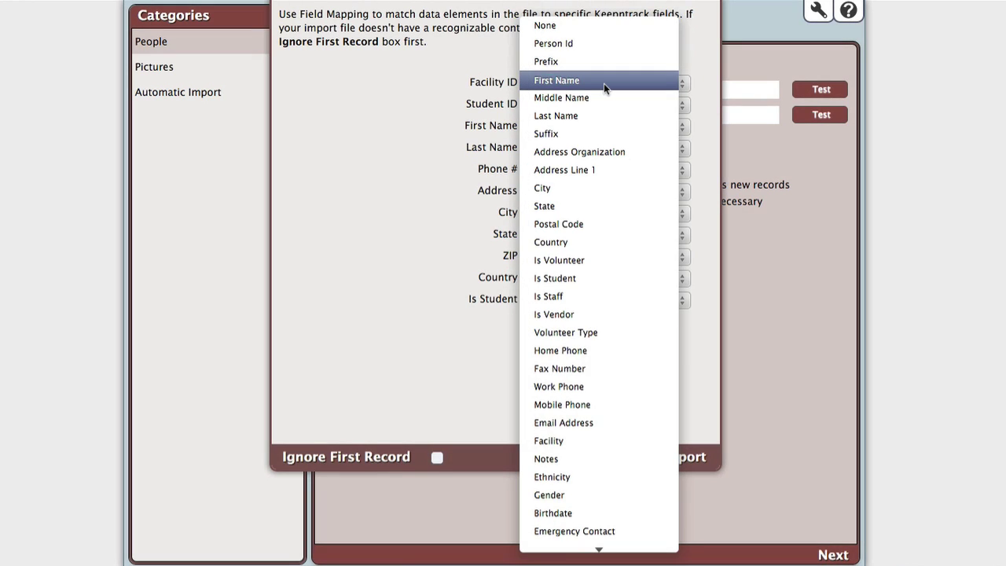
key("Return")
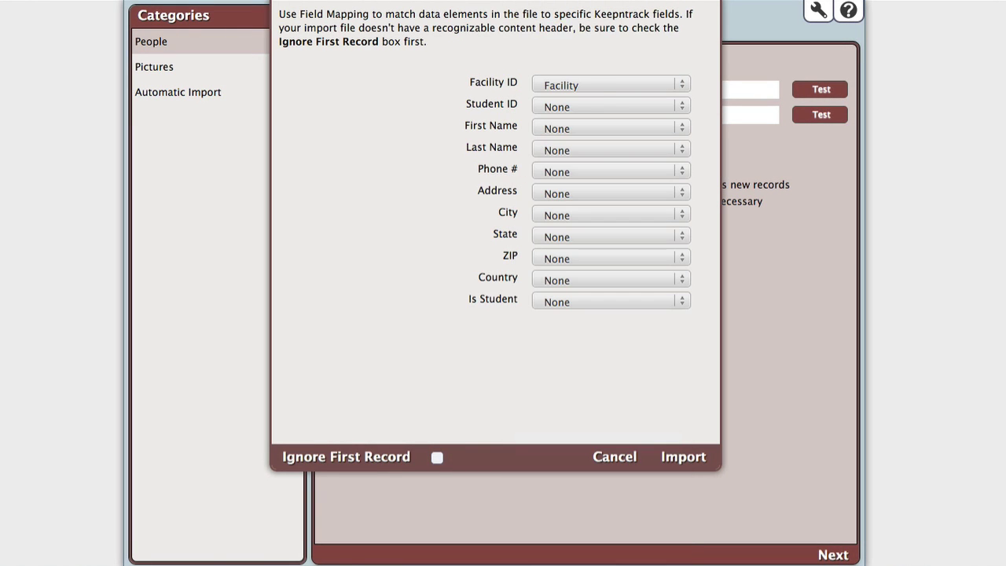
left_click(589, 105)
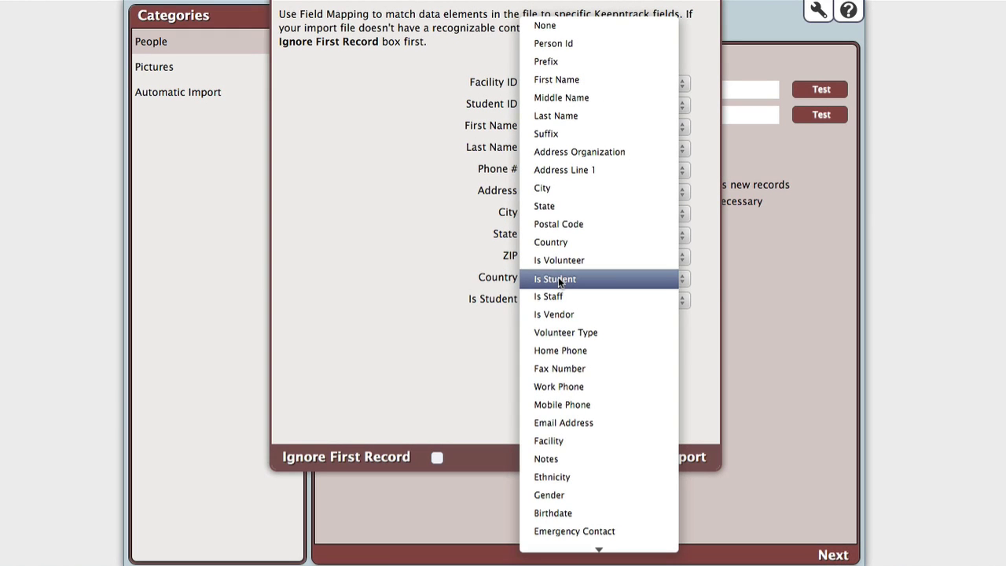
left_click(557, 279)
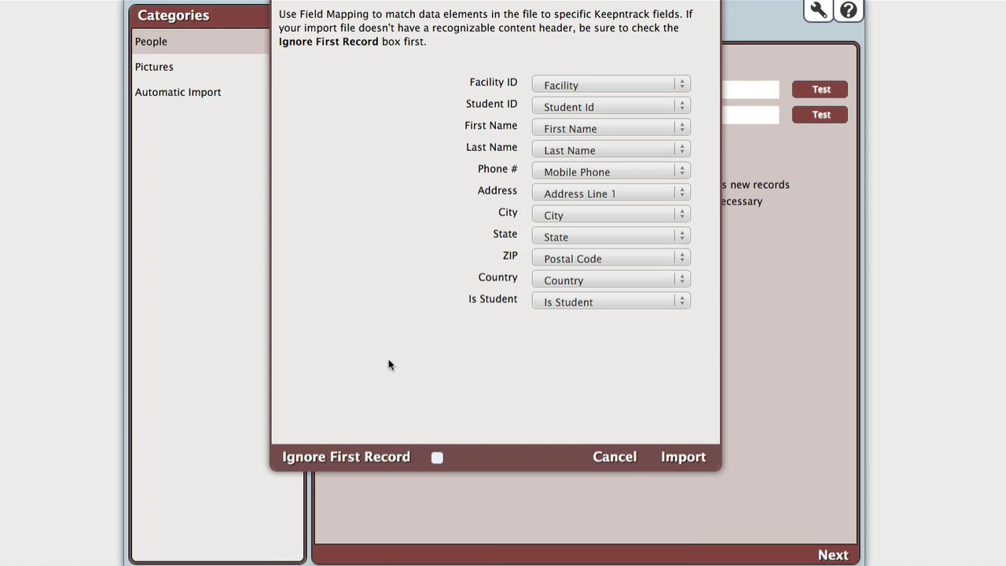
left_click(435, 459)
left_click(557, 281)
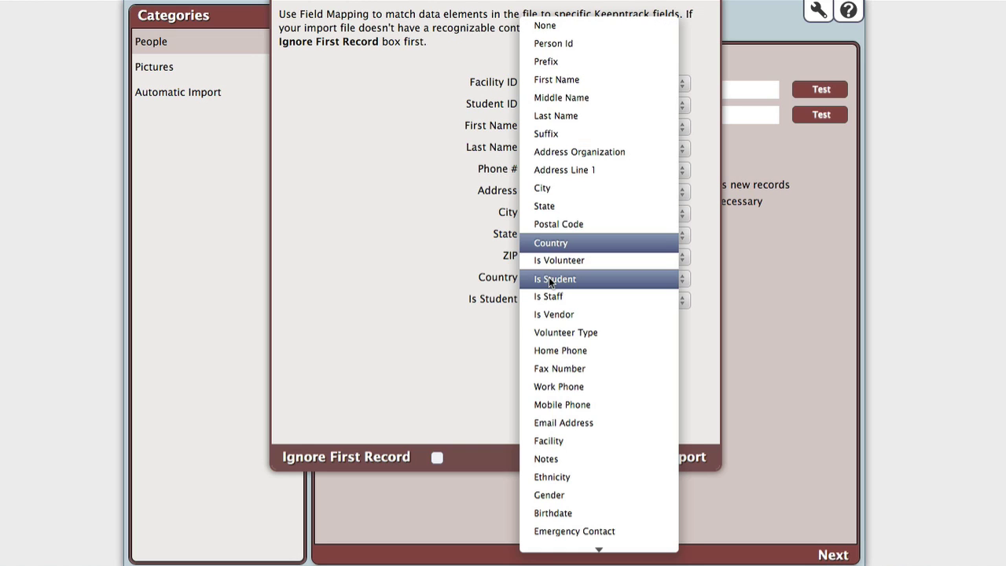
left_click(296, 244)
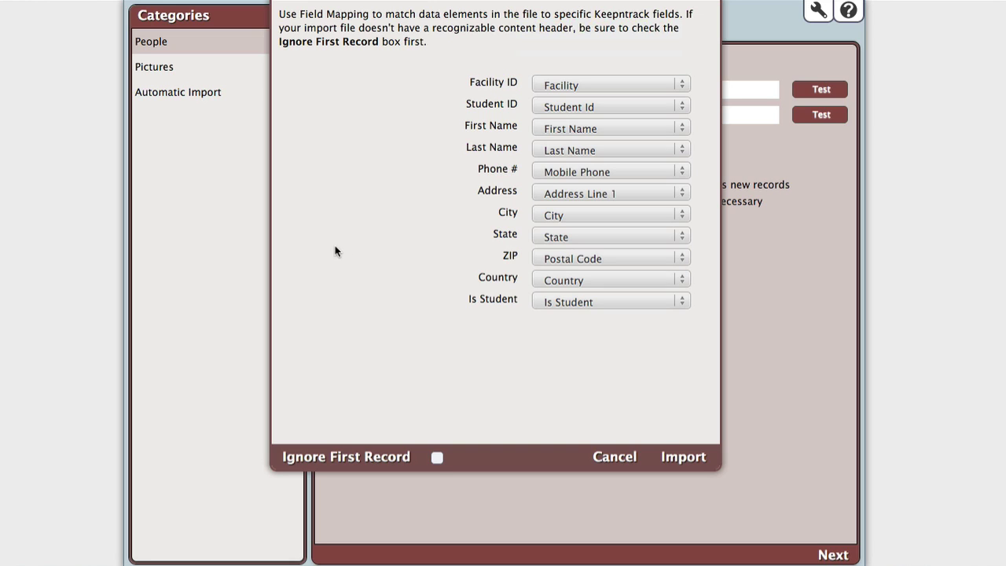
left_click(437, 459)
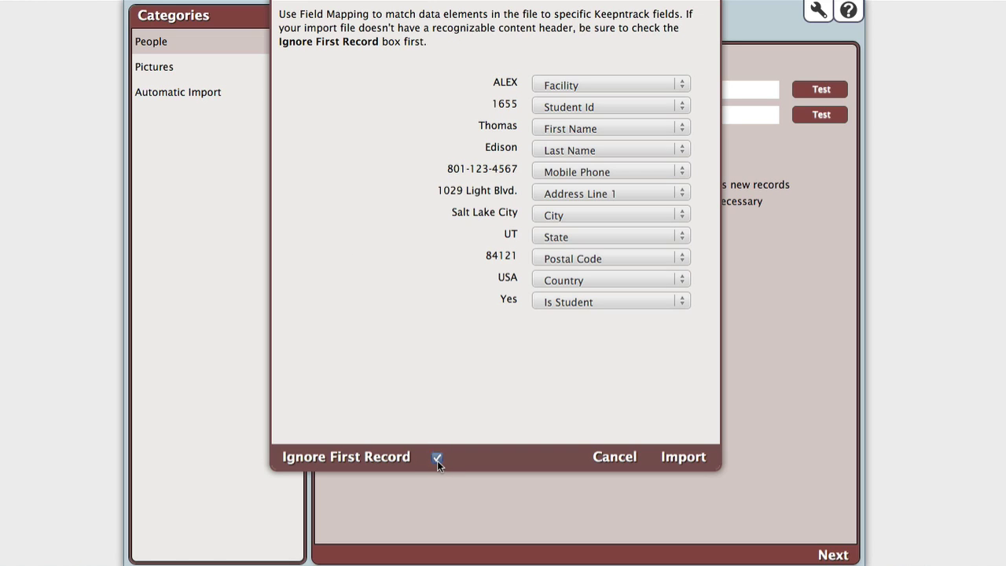
left_click(690, 463)
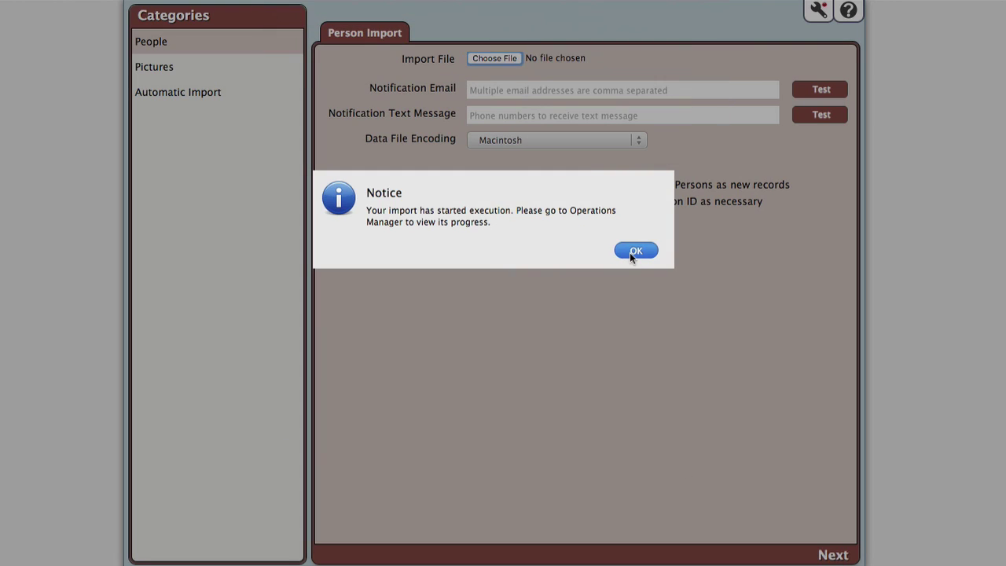
- Confirm in Operations Manager that the Data Import finished, creating five new records
left_click(633, 251)
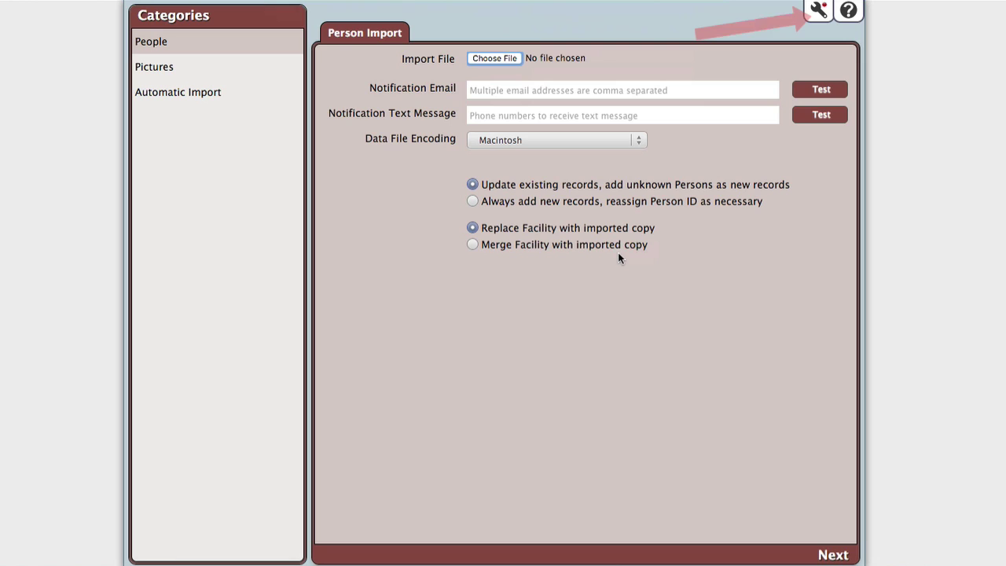
left_click(817, 11)
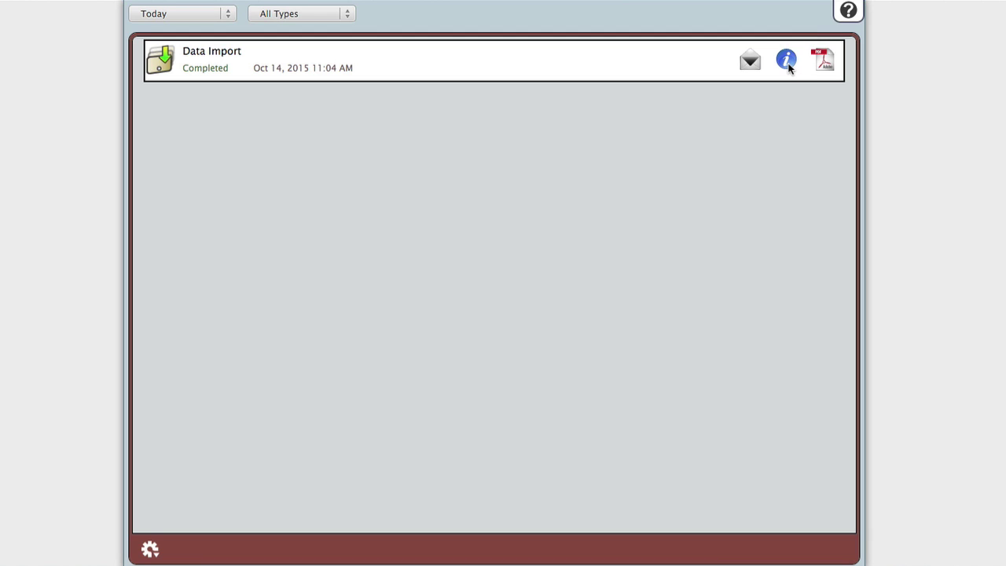
left_click(817, 63)
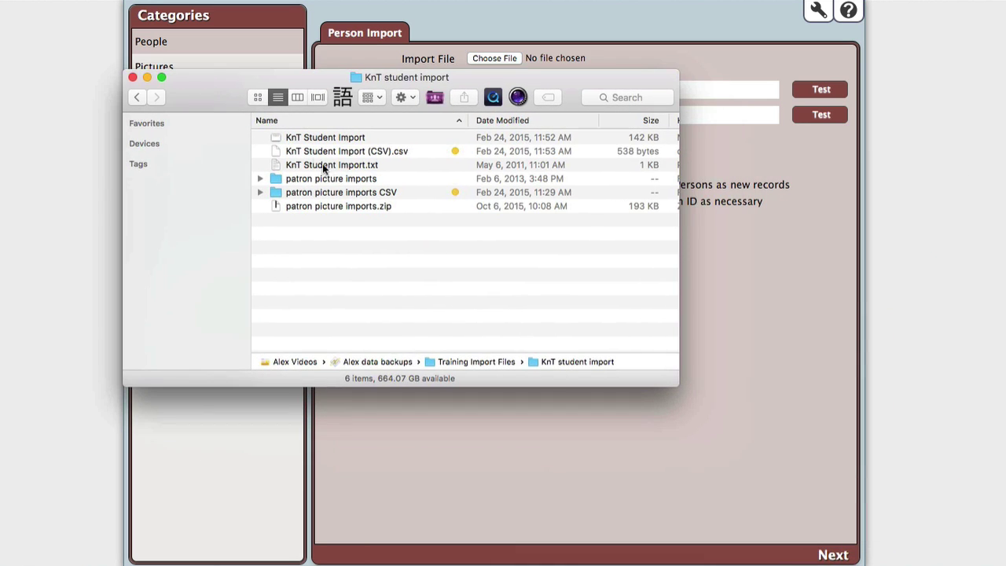
- Review the patron photo JPGs such as 1241.JPG, then bring up the patron picture imports folder's context menu
double_click(342, 178)
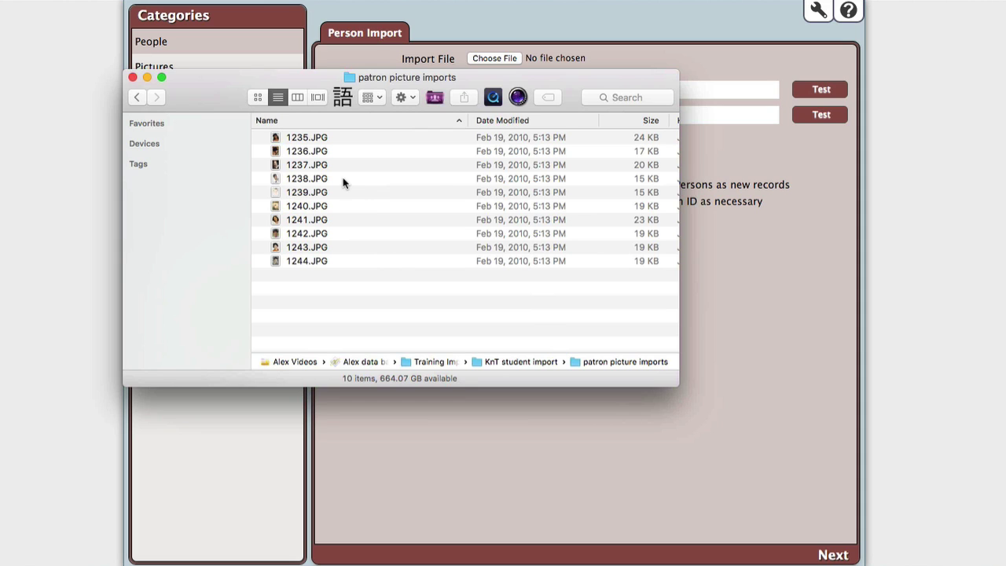
left_click(344, 166)
left_click(345, 219)
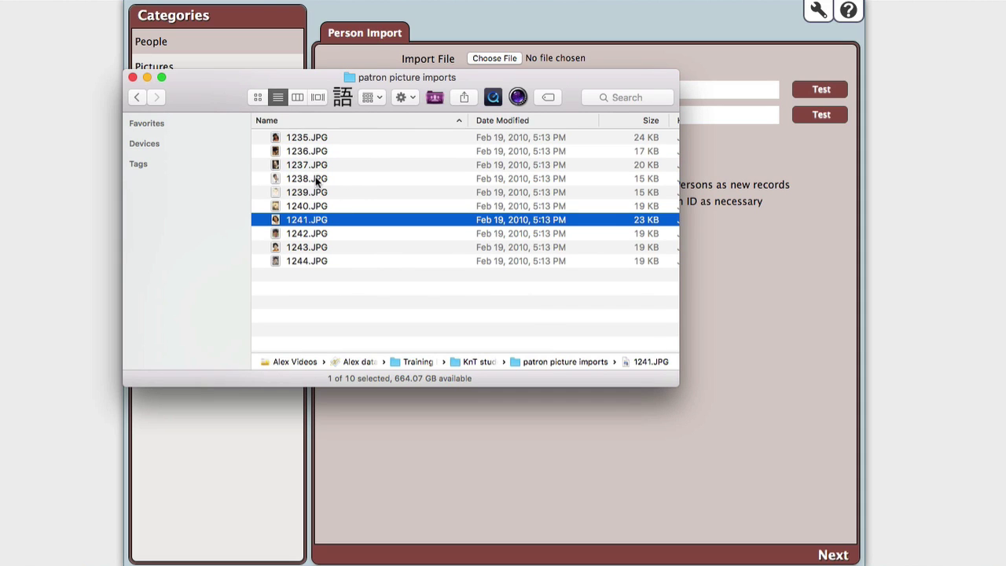
left_click(135, 96)
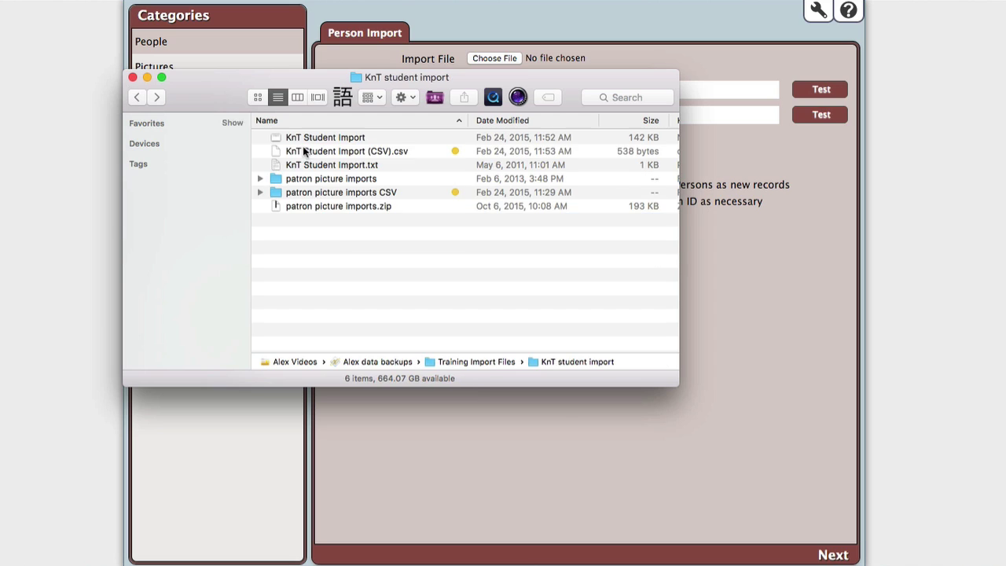
right_click(333, 182)
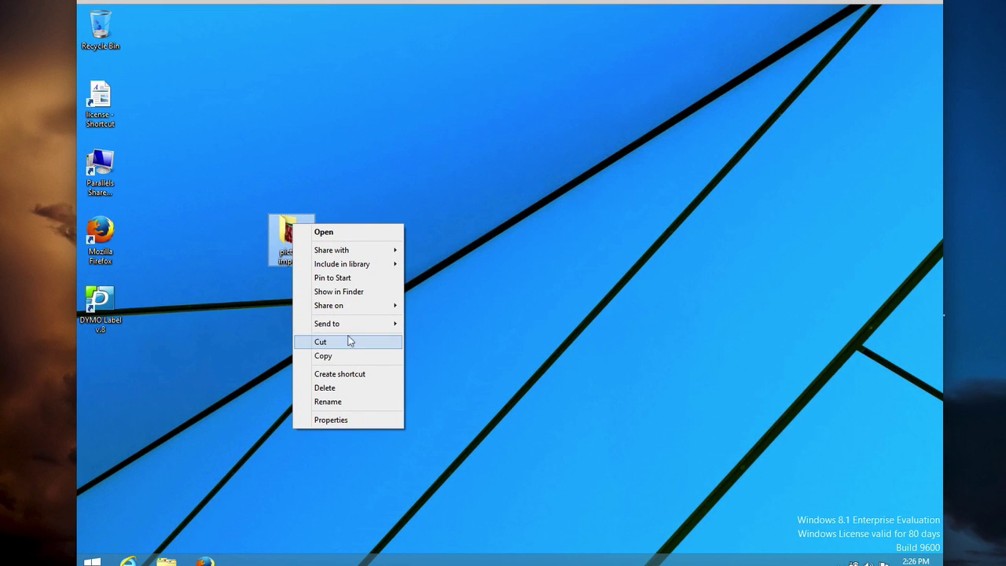
- Zip the patron picture imports folder with Send to > Compressed (zipped) folder
mouse_move(351, 325)
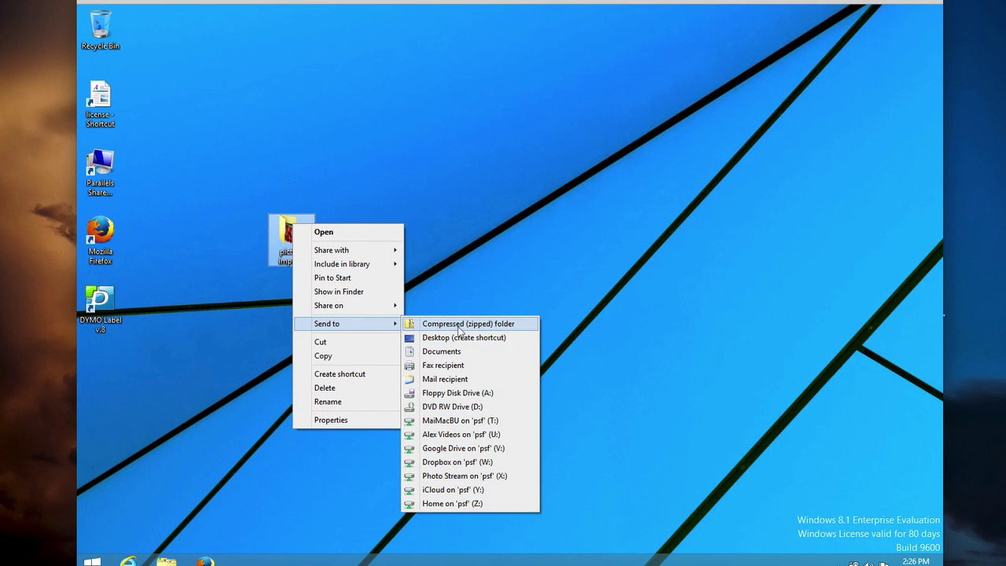
left_click(459, 323)
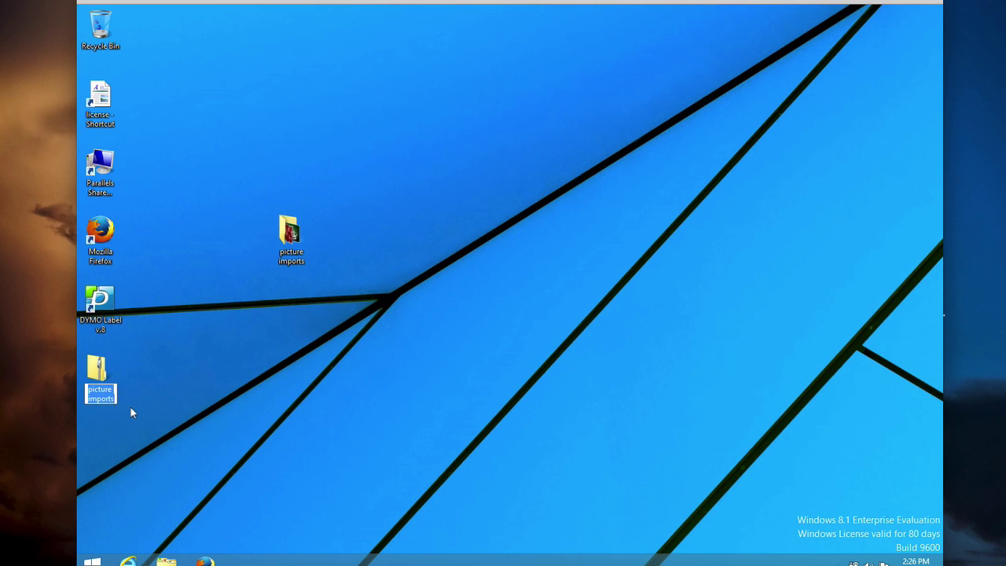
left_click_drag(107, 373, 387, 237)
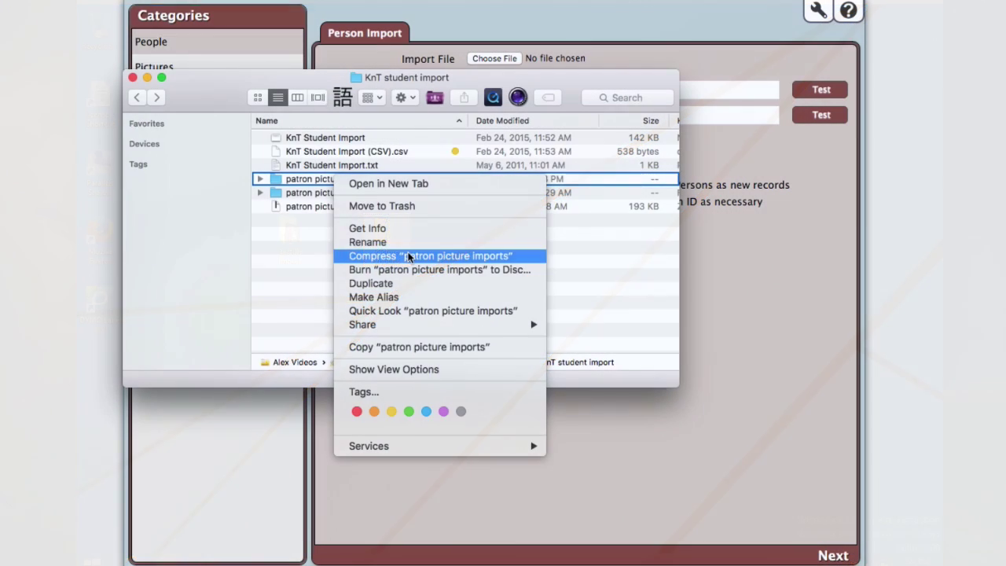
left_click(408, 256)
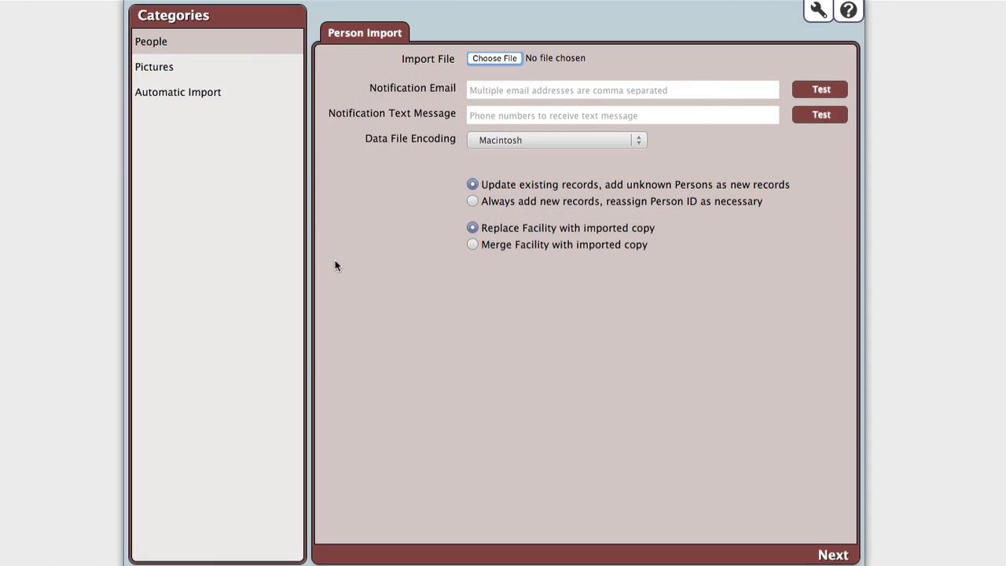
- Under the Pictures import category, select patron picture imports.zip and run the import
left_click(175, 76)
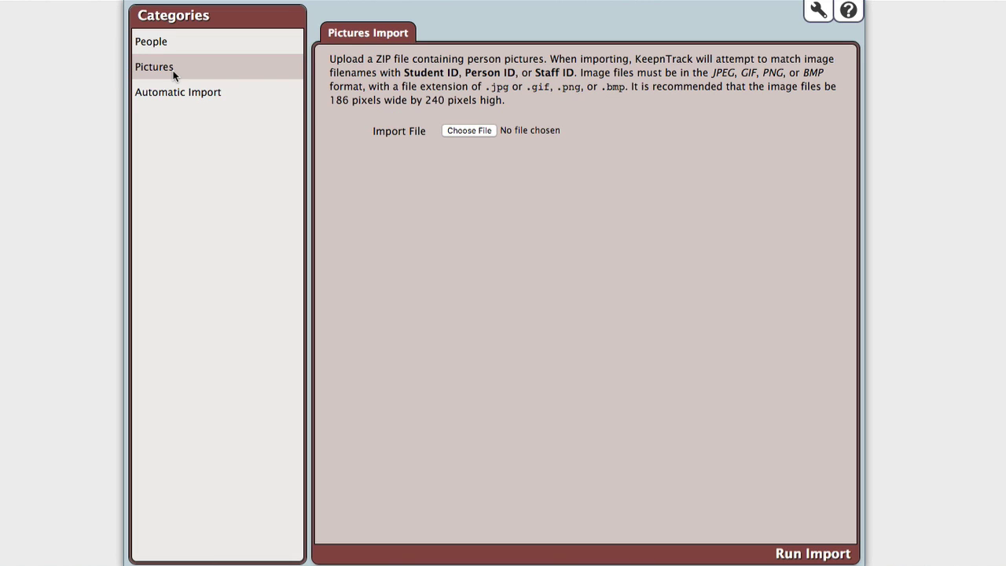
left_click(482, 130)
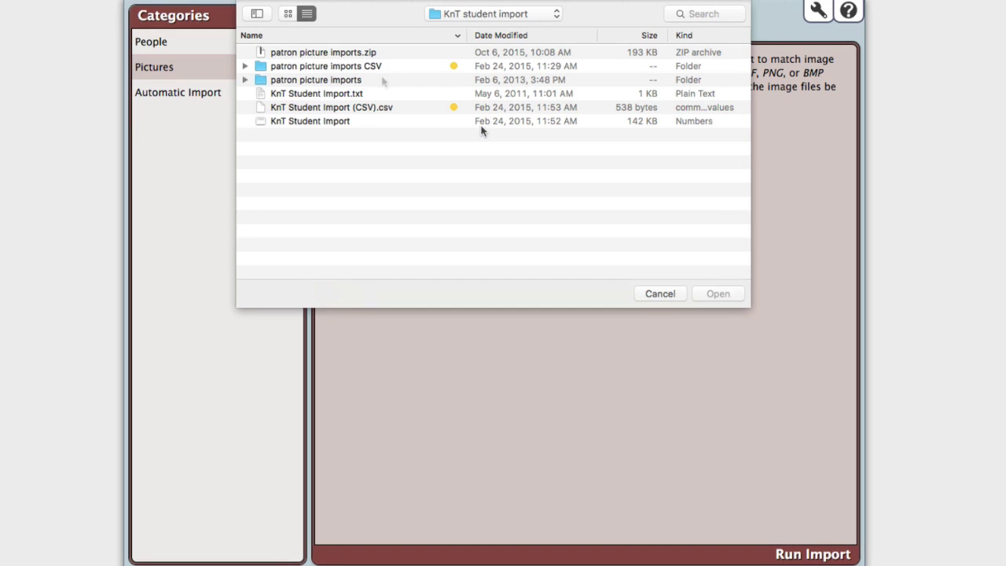
left_click(381, 54)
left_click(715, 293)
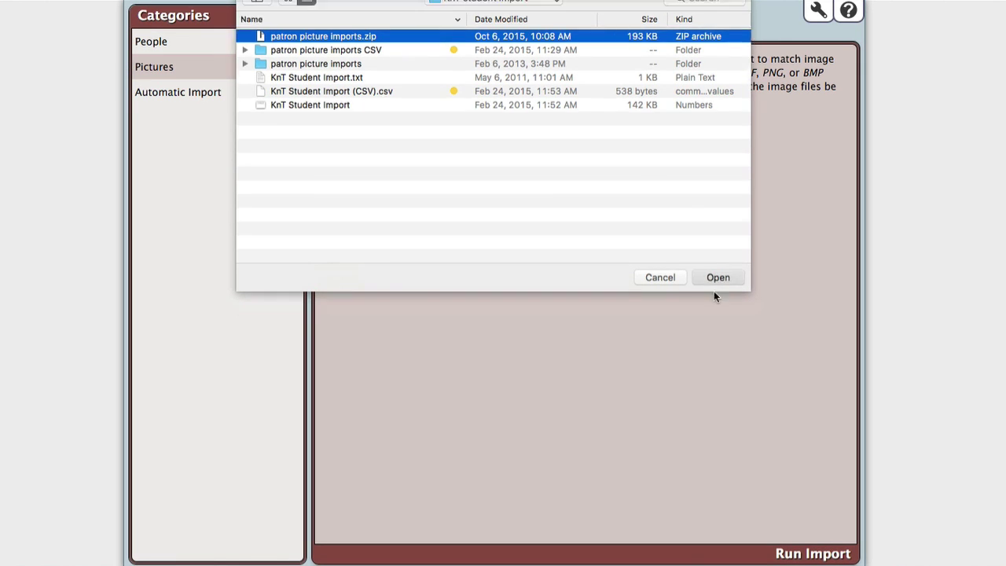
left_click(798, 554)
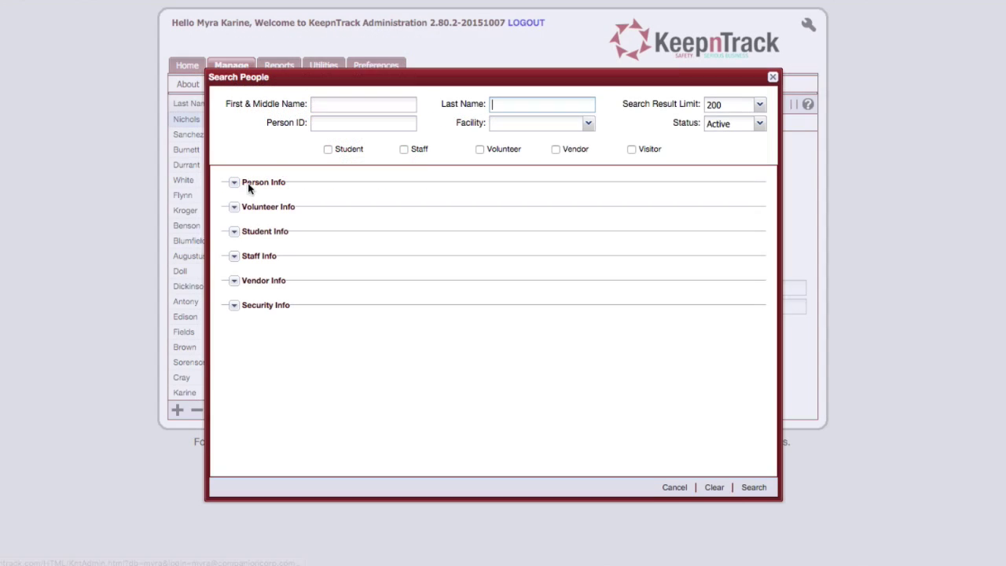
- Search people by the student's first name, open the second match, and unlock it
type("wendy")
key("Return")
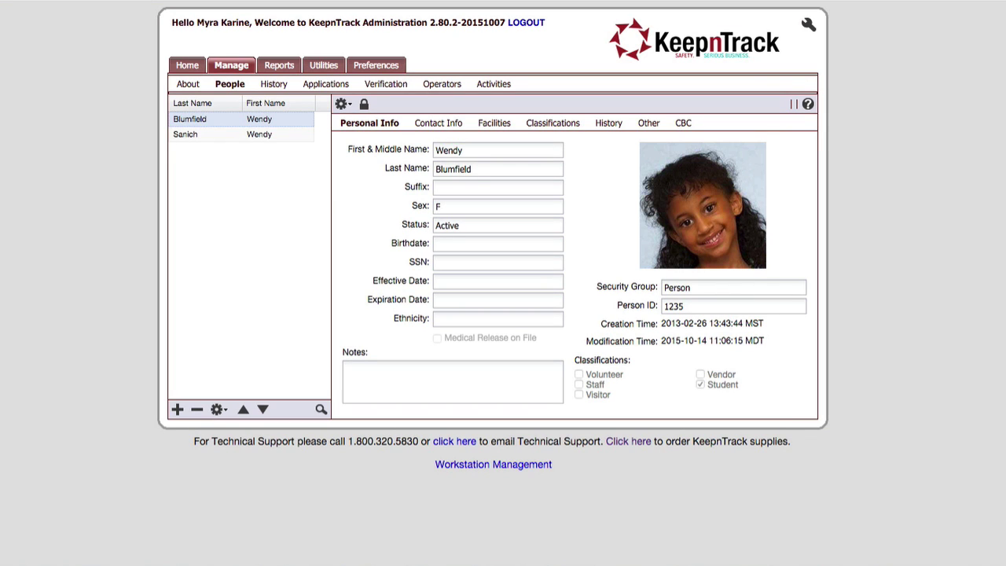
left_click(268, 133)
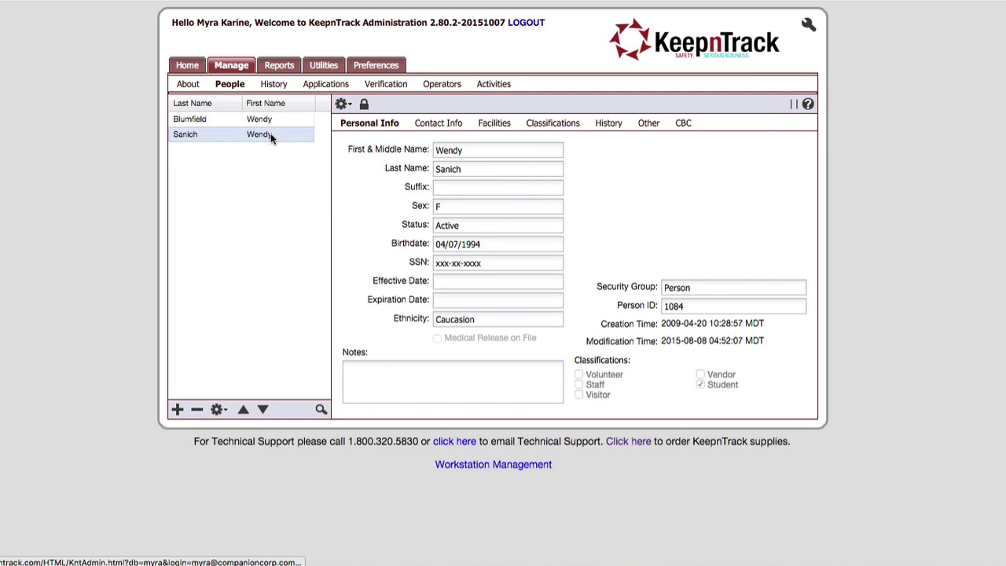
left_click(363, 109)
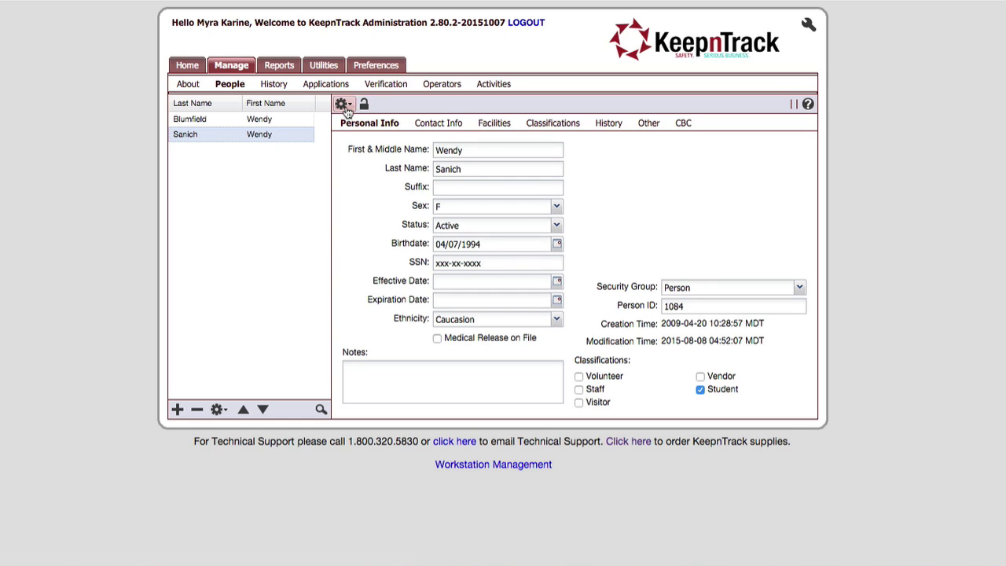
- Upload 1241.JPG as this student's picture via Import Person Picture
left_click(345, 106)
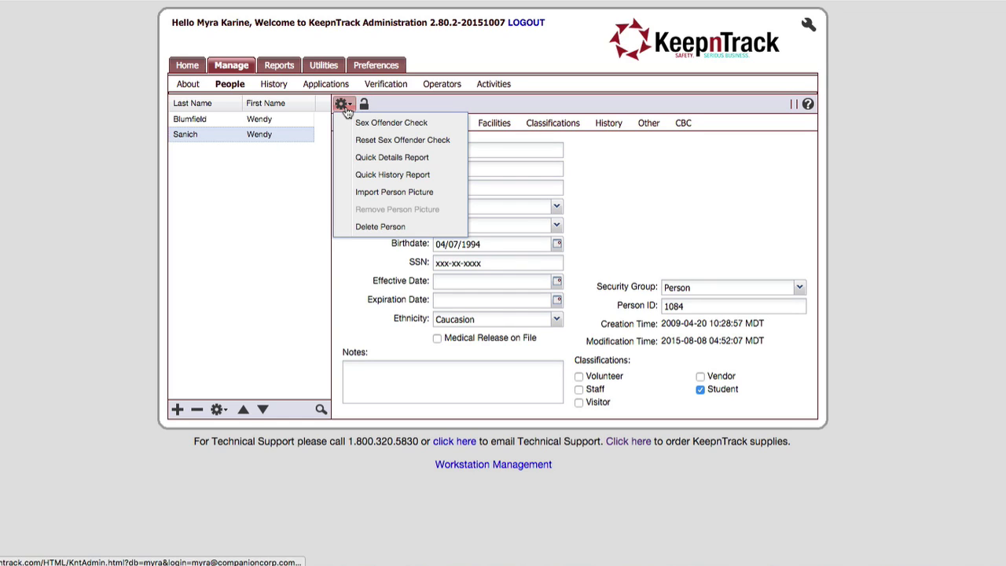
left_click(394, 196)
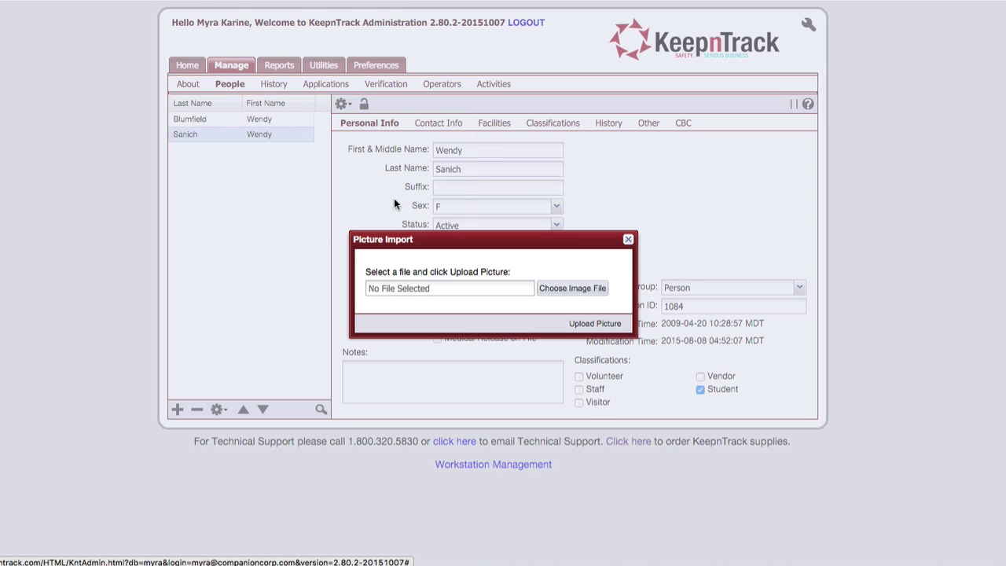
left_click(561, 288)
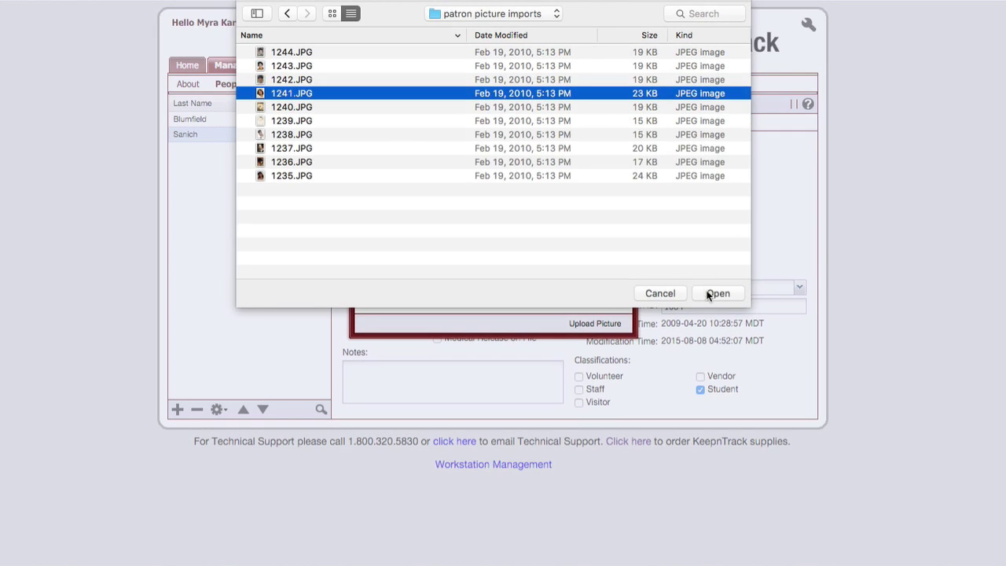
left_click(711, 293)
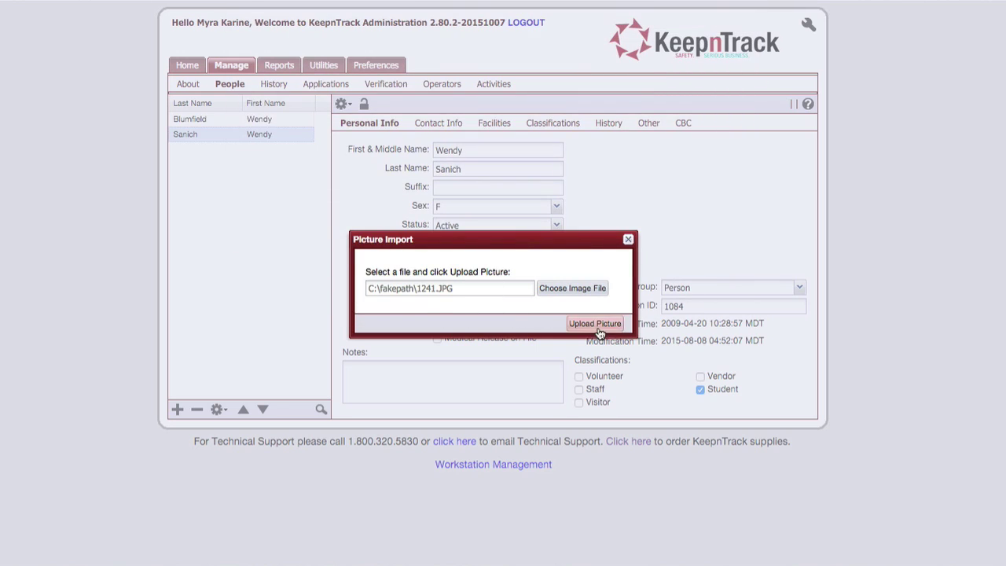
left_click(597, 326)
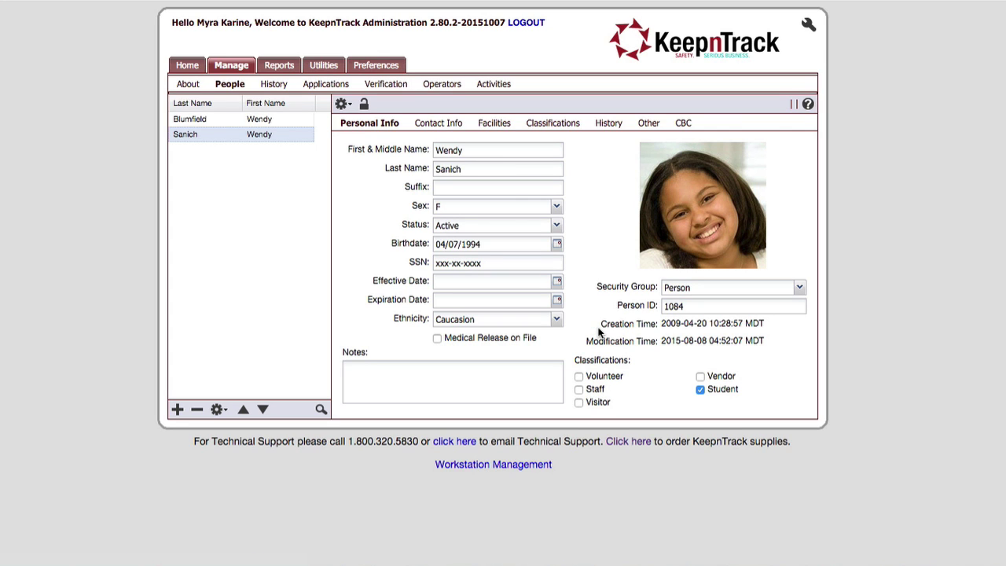
- Reselect the record and remove its person picture
left_click(261, 119)
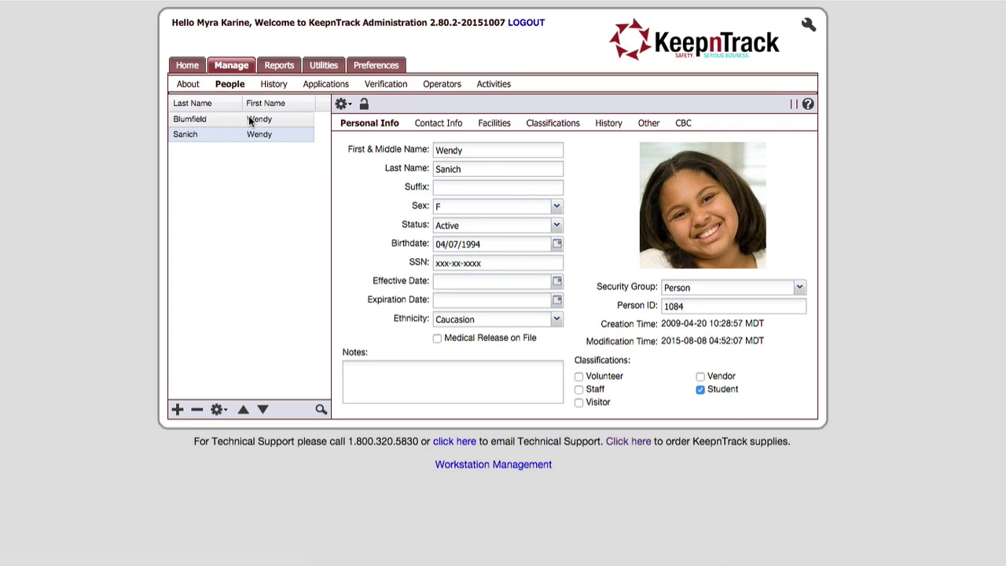
left_click(246, 134)
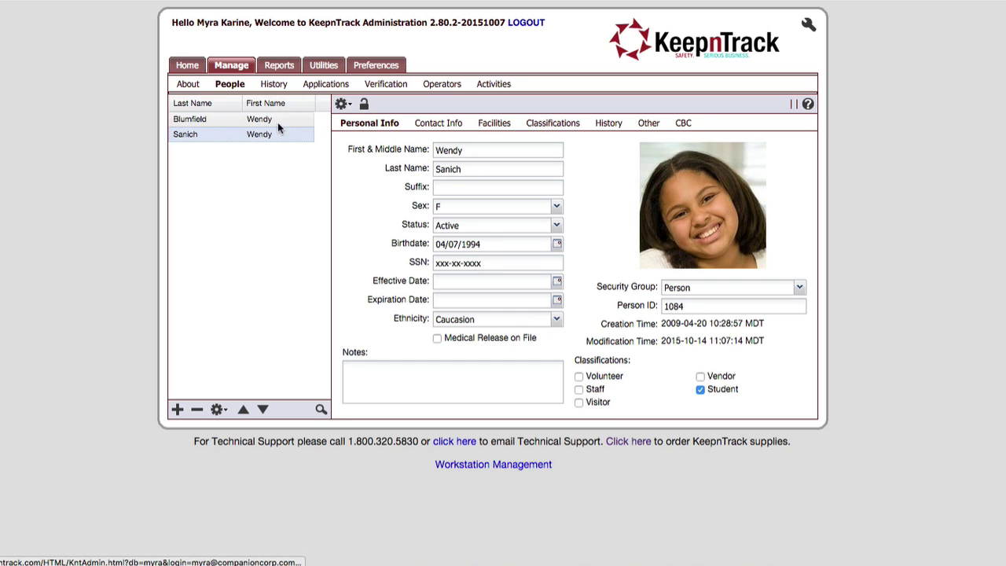
left_click(343, 106)
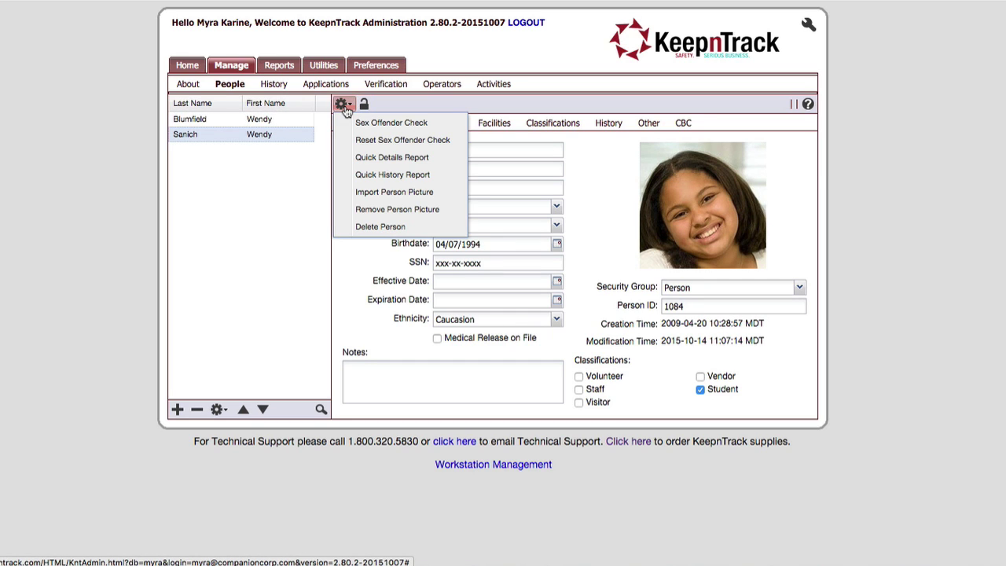
left_click(420, 210)
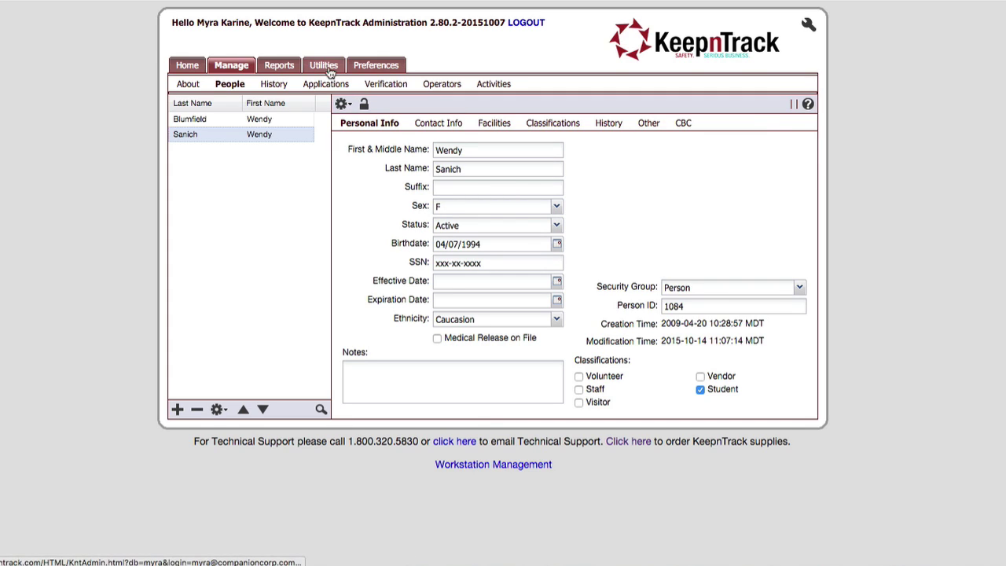
- Save the edited record and bring up the Automatic Import settings under Utilities
left_click(326, 66)
key("Return")
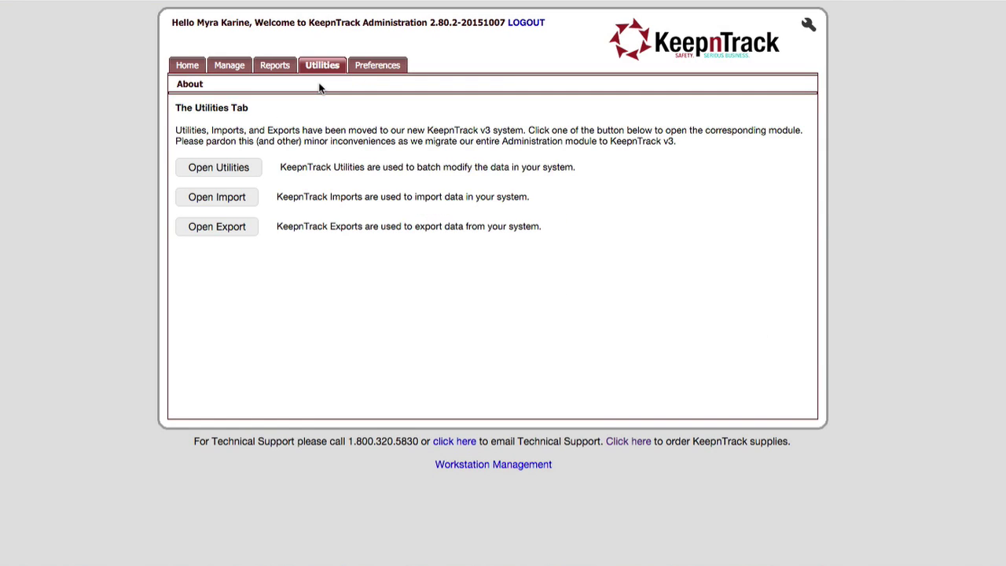
left_click(213, 199)
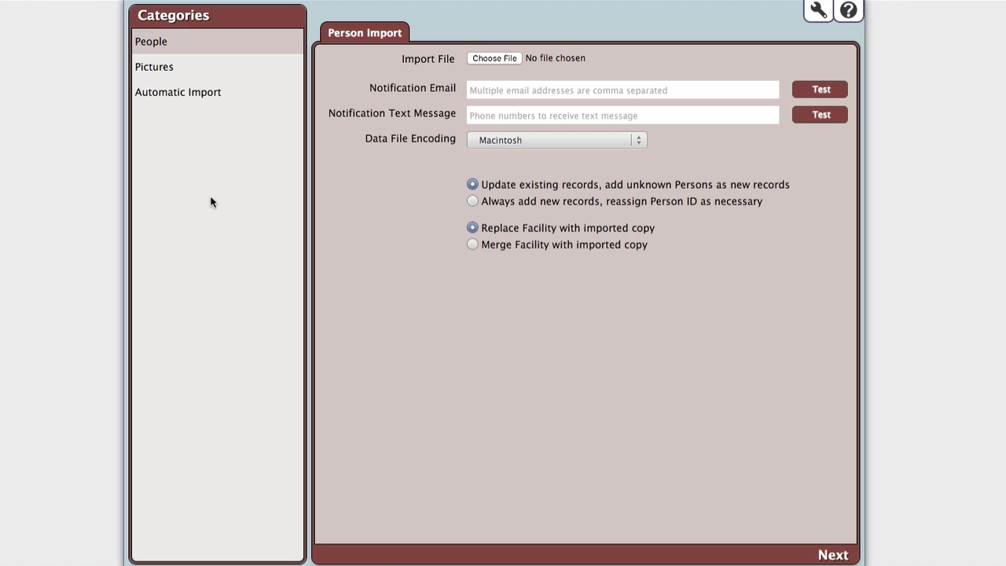
left_click(184, 94)
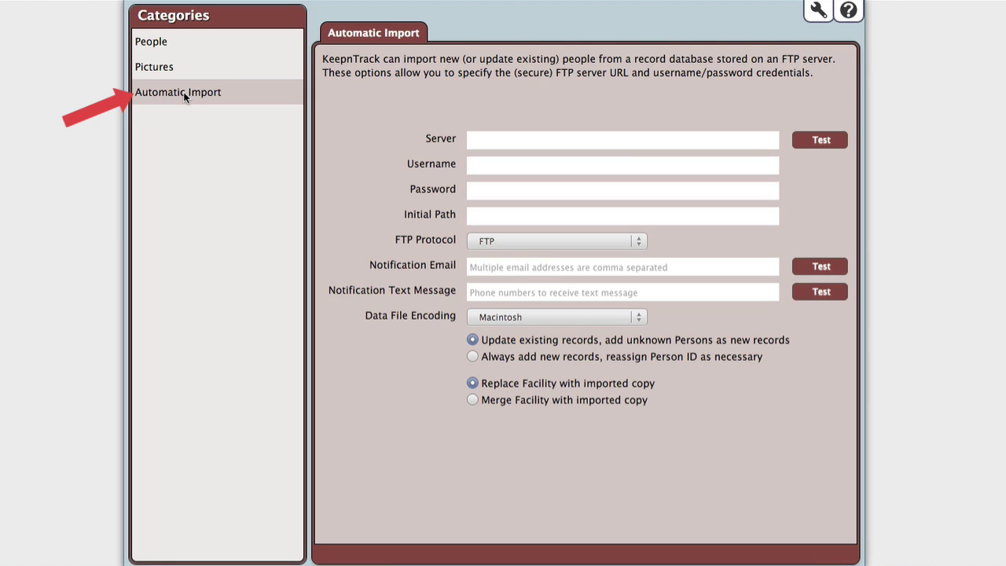
- Enter server myserveraddress.edu:990, the FTP username and password, path /keepntrack/, and a notification e-mail
left_click(468, 138)
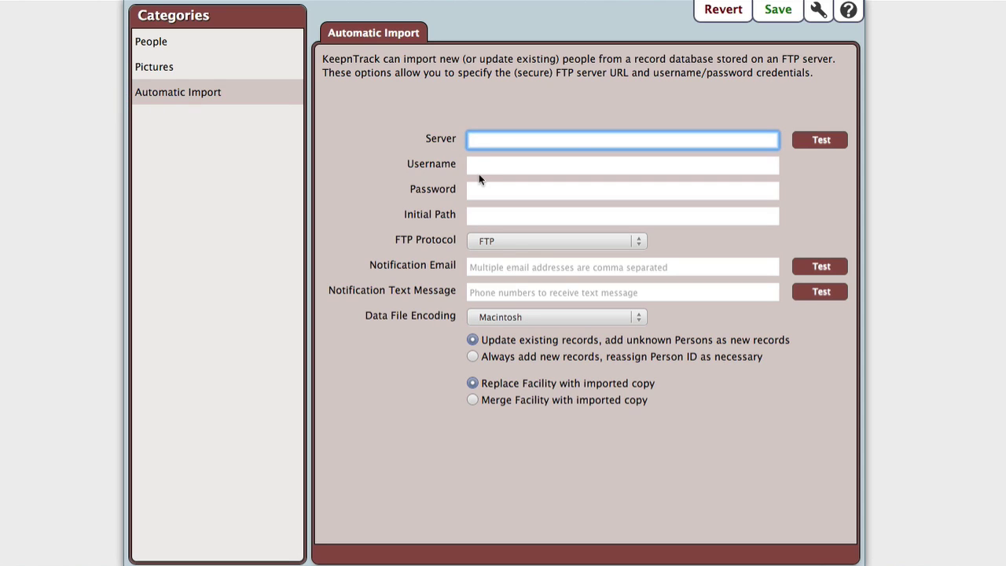
type("myserveraddress.edu:990")
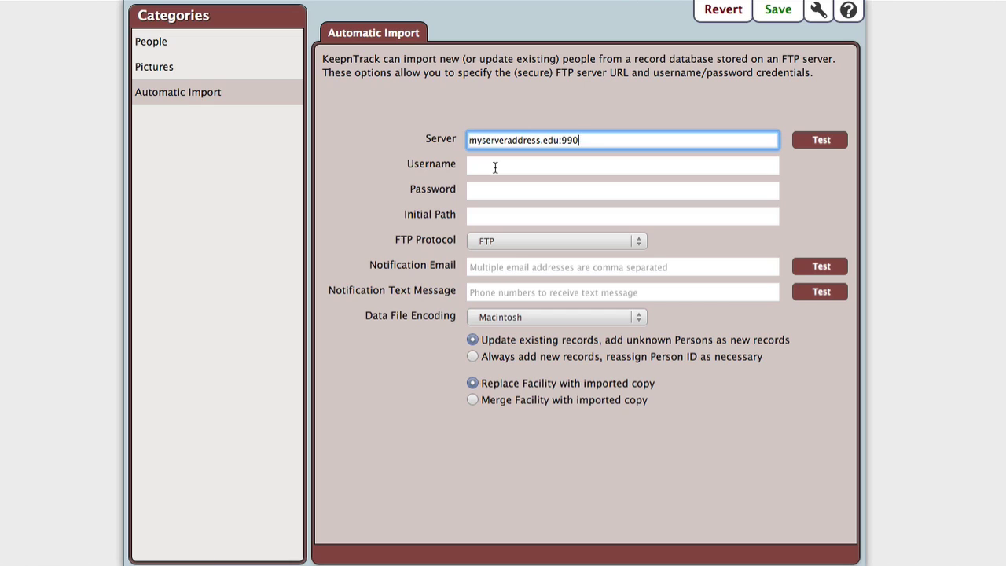
left_click(495, 167)
type("operator")
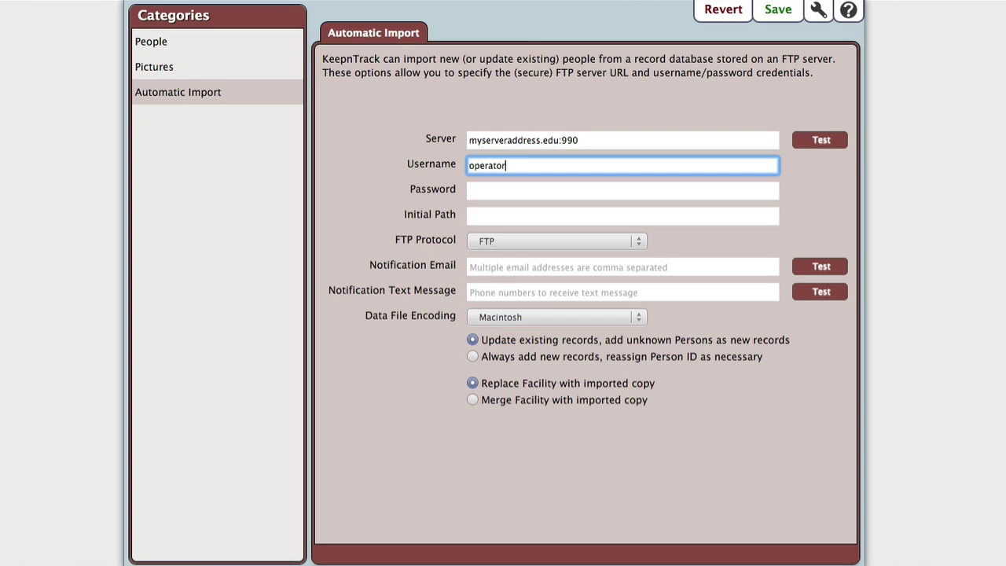
key("Tab")
type("pass")
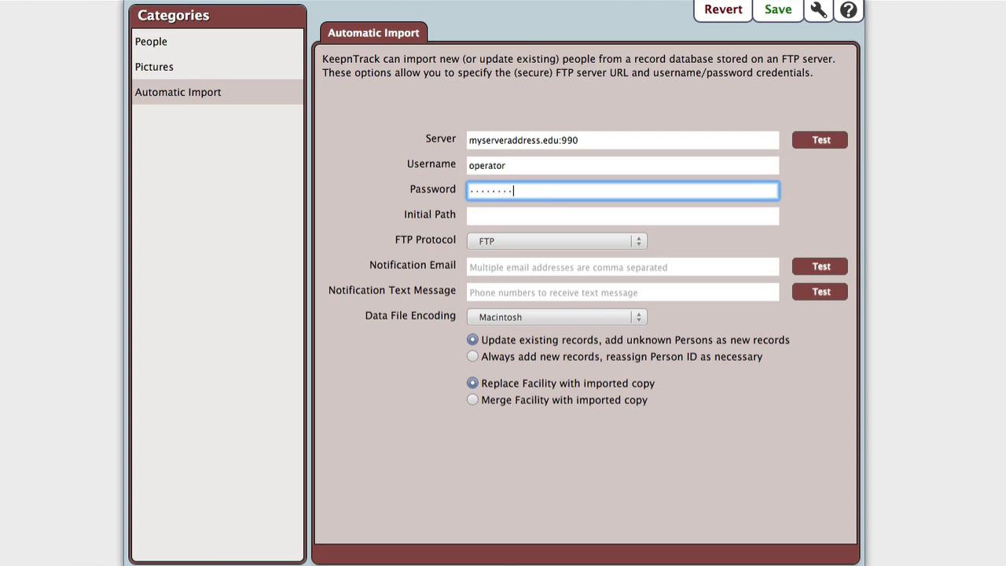
key("Tab")
type("/keepntrac")
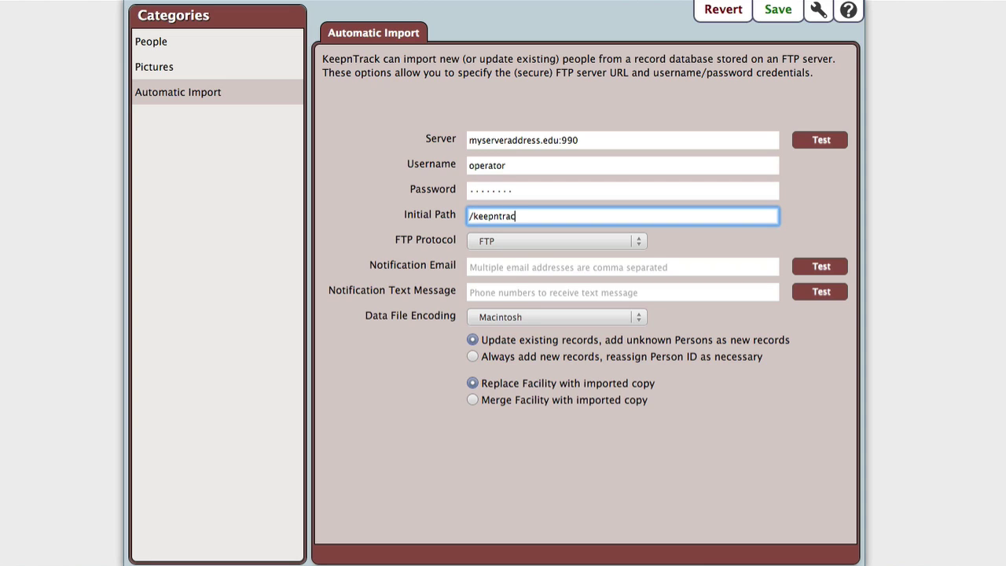
type("k/")
key("Tab")
key("Tab")
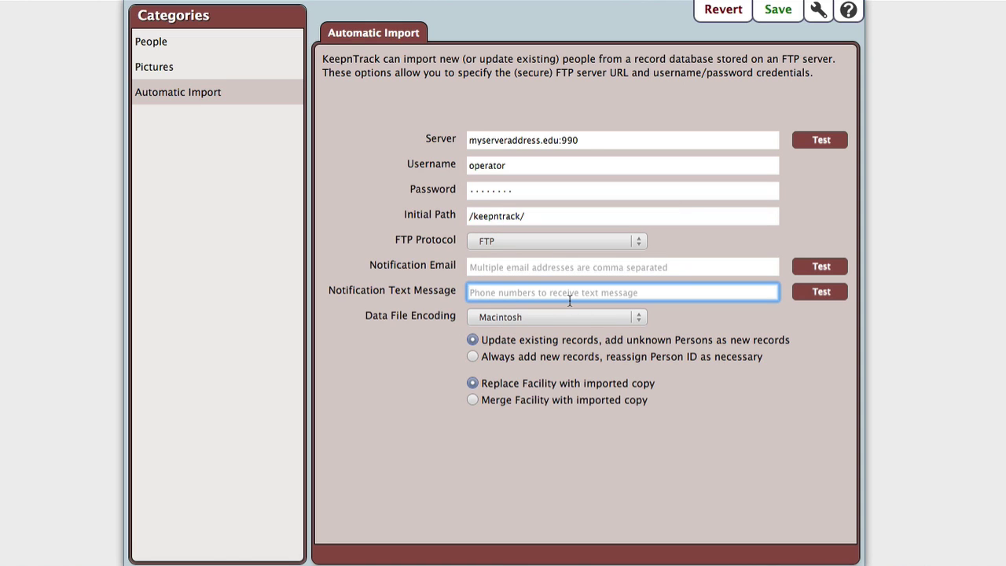
key("shift+Tab")
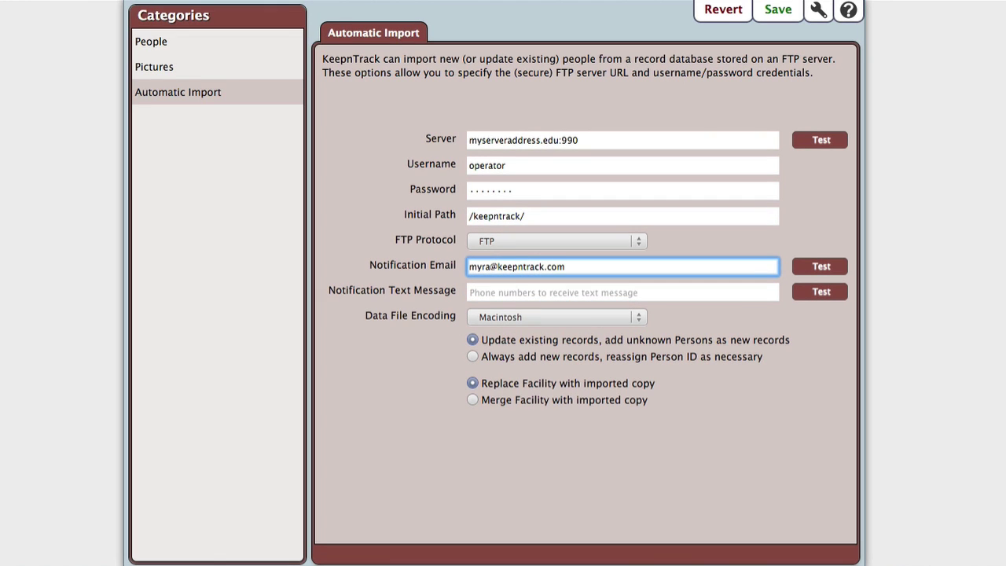
left_click(524, 217)
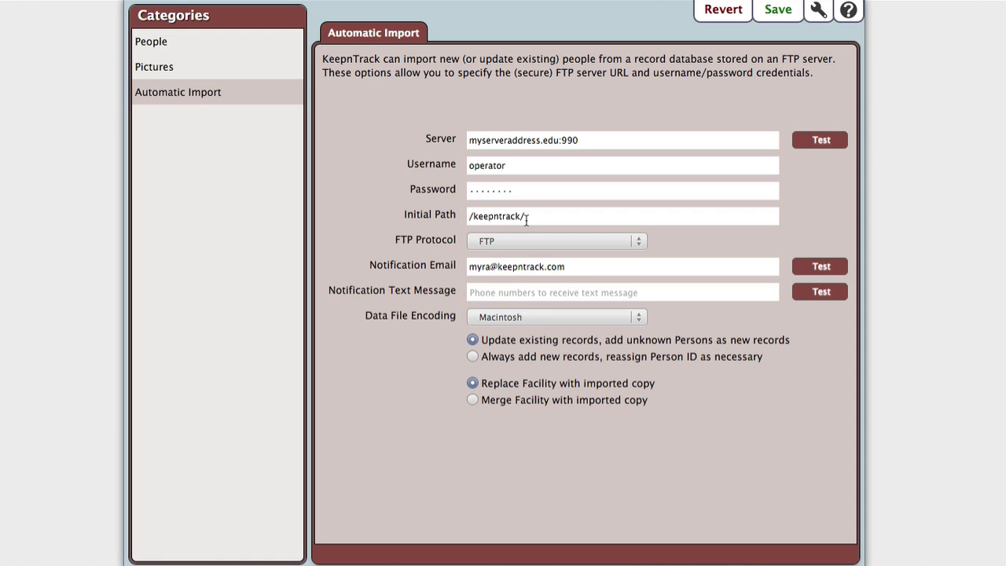
- Open the KeepnTrack help and read through the Imports documentation page
left_click(849, 11)
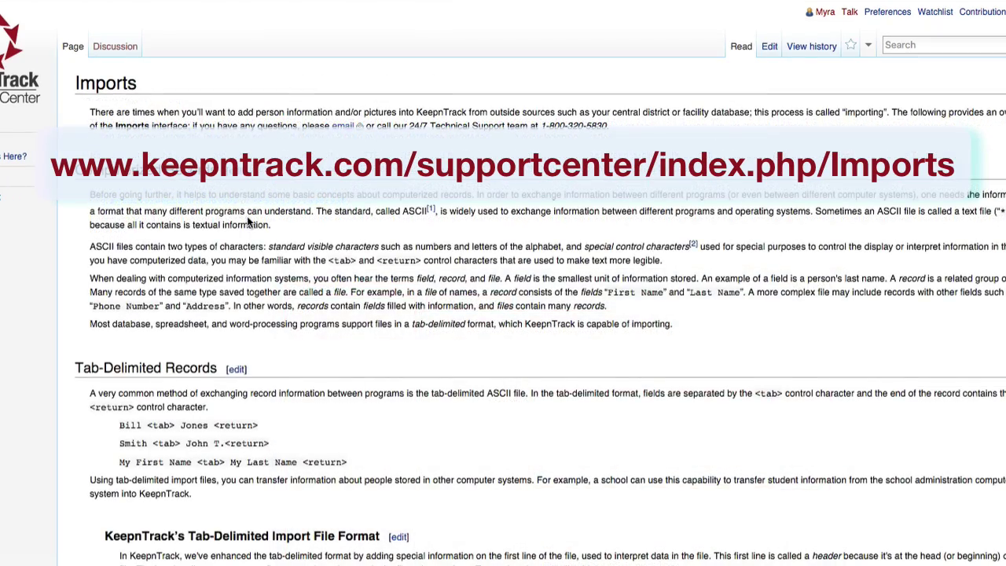
scroll(251, 218, "down", 5)
scroll(250, 216, "down", 15)
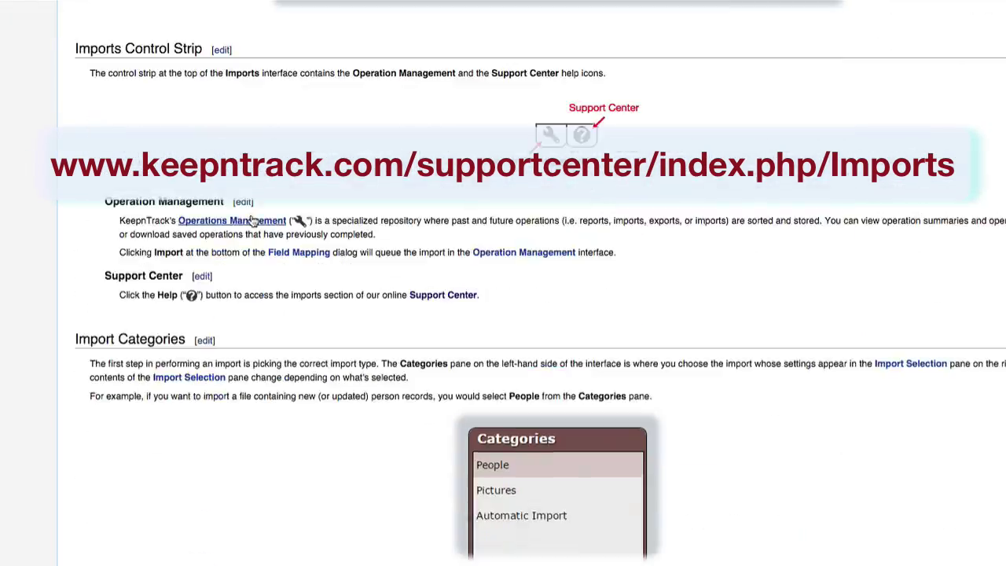
scroll(251, 219, "down", 15)
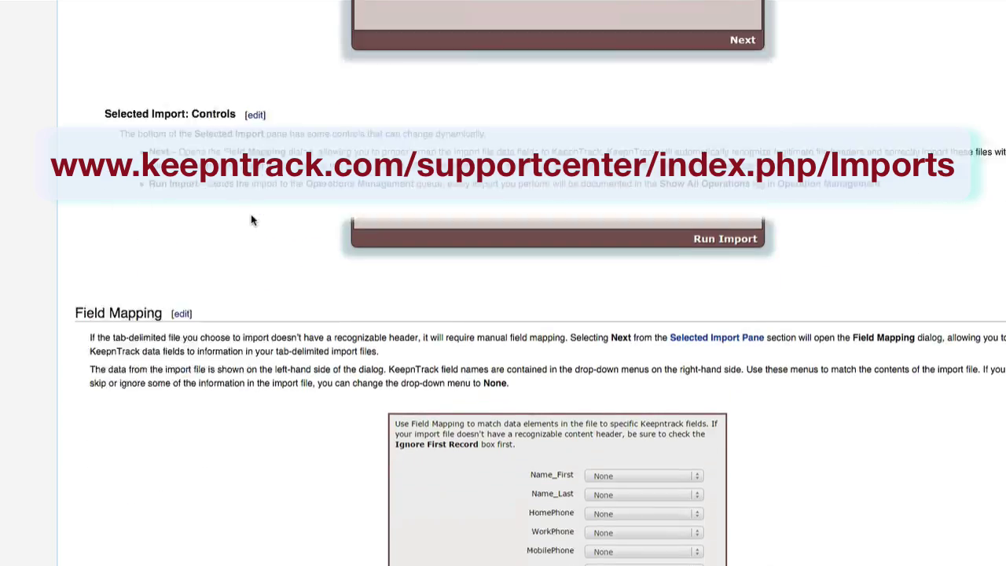
scroll(250, 220, "down", 12)
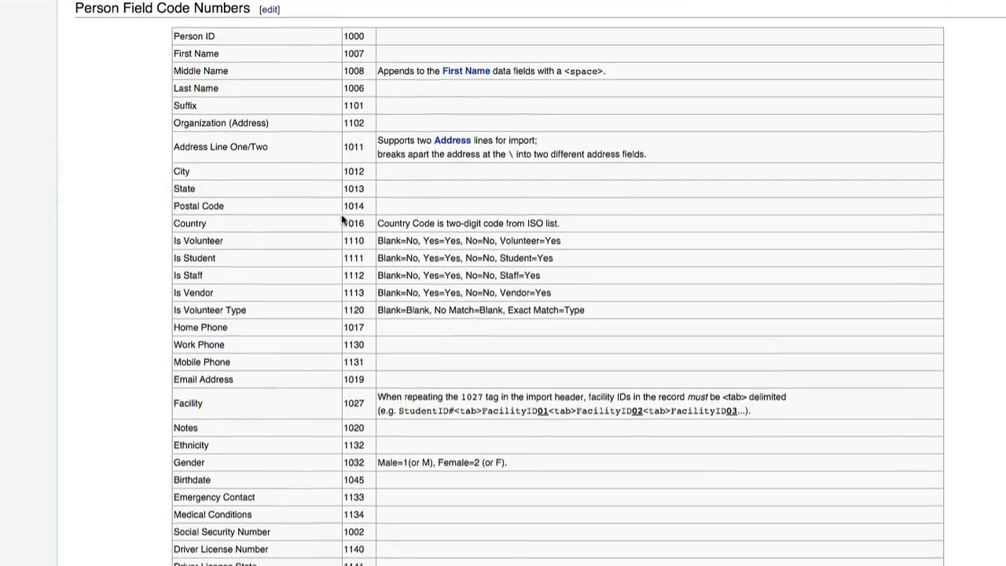
scroll(341, 217, "down", 5)
scroll(341, 216, "down", 3)
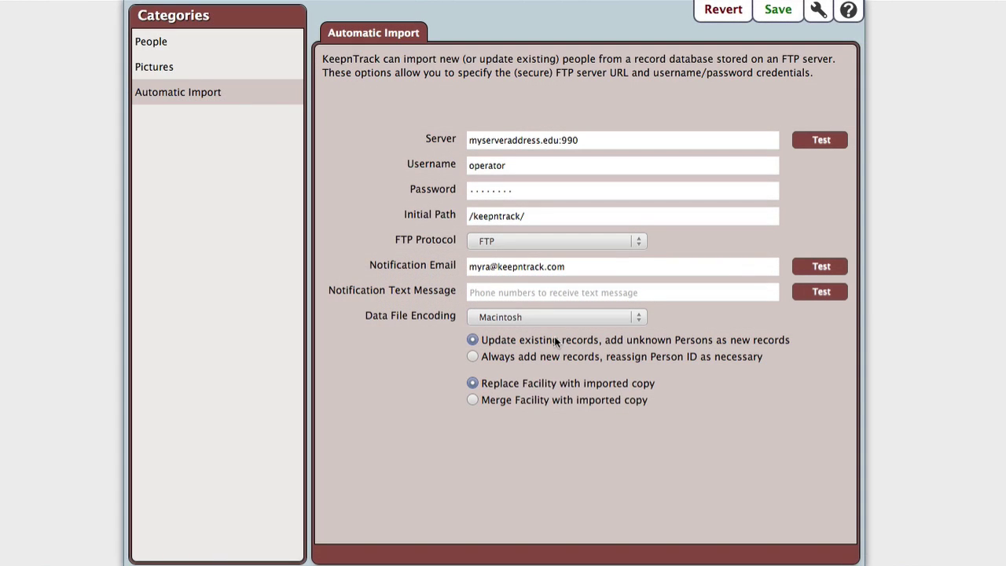
- Keep updating existing records and set facilities to 'Merge Facility with imported copy'
left_click(552, 356)
left_click(540, 340)
left_click(534, 400)
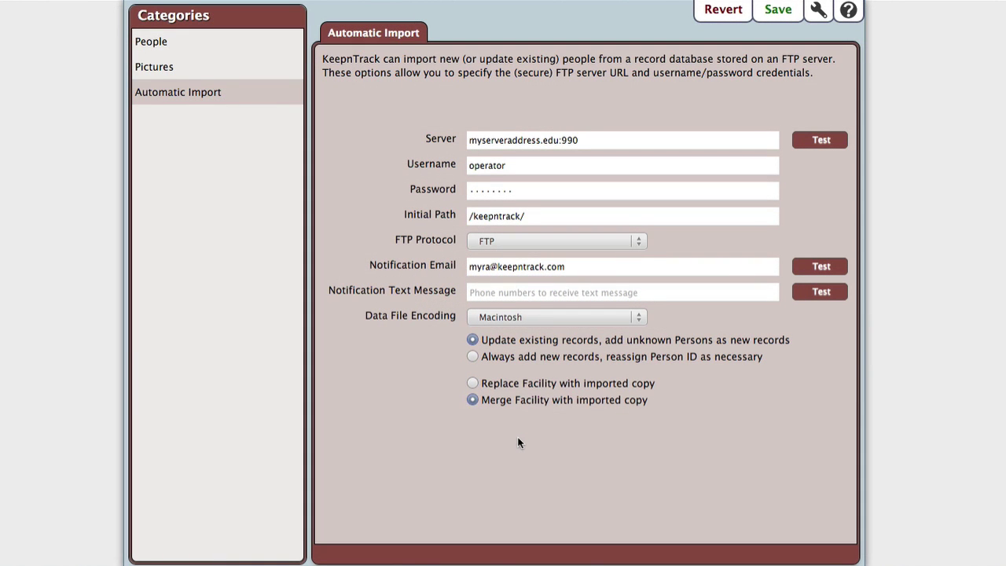